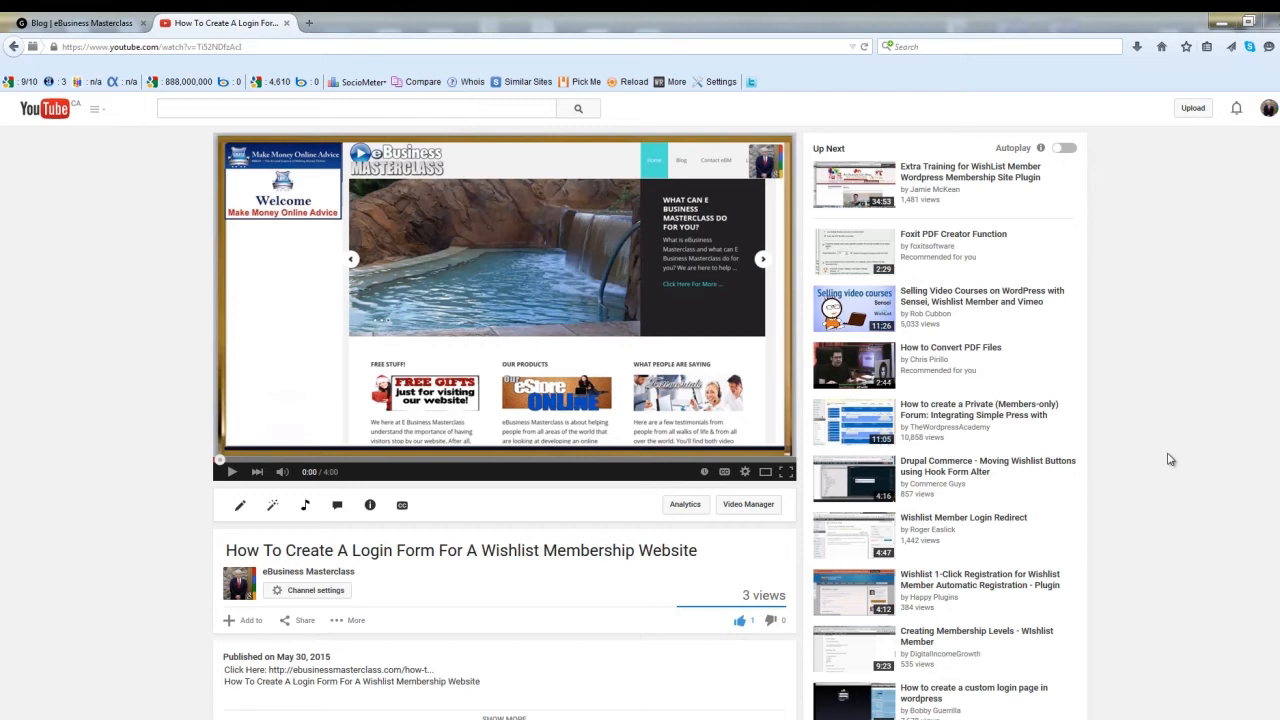
Copy the embed code of the YouTube video and paste it into a blank WordPad document.
{"action": "right_click", "coordinate": [455, 287]}
{"action": "left_click", "coordinate": [492, 325]}
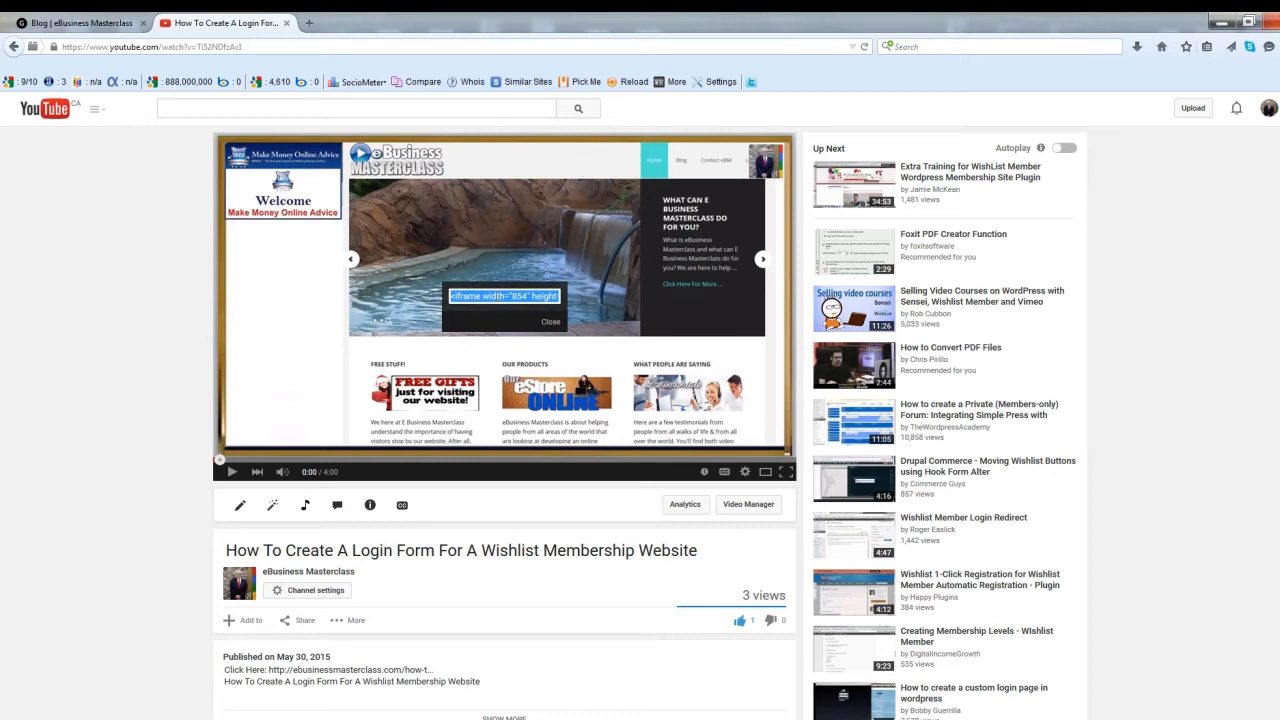
{"action": "right_click", "coordinate": [494, 296]}
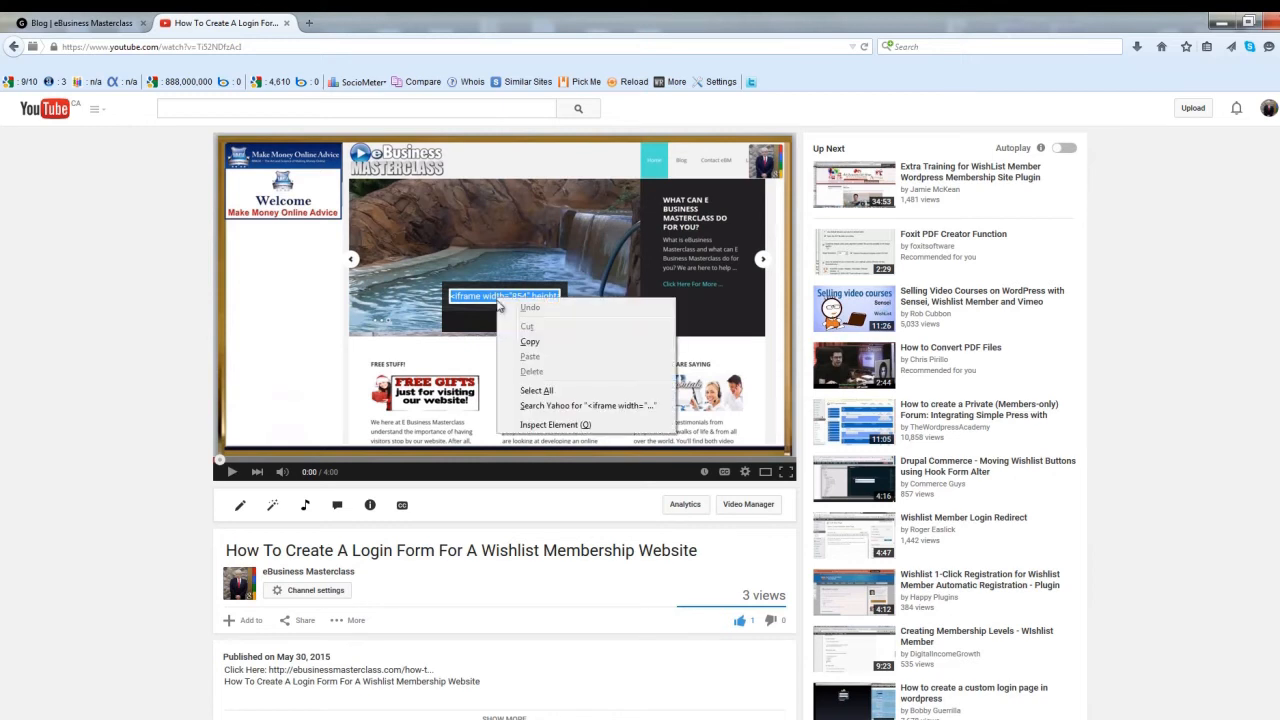
{"action": "left_click", "coordinate": [546, 343]}
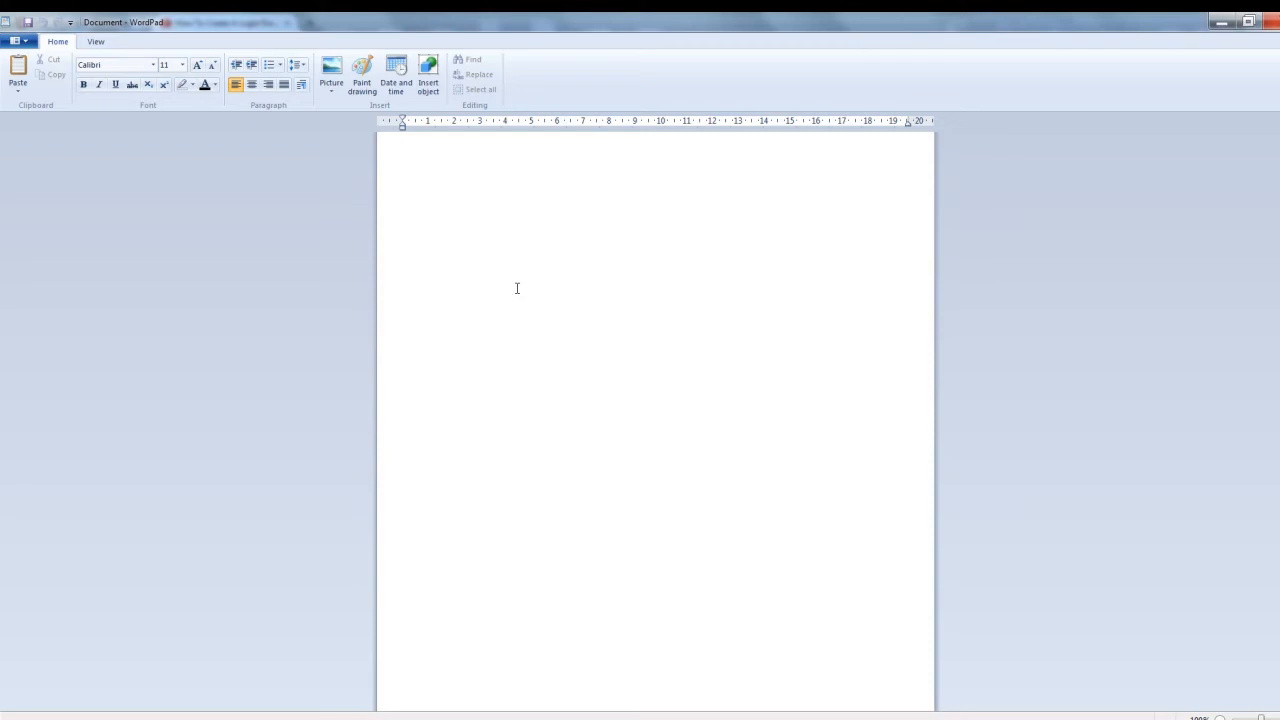
{"action": "key", "text": "ctrl+v"}
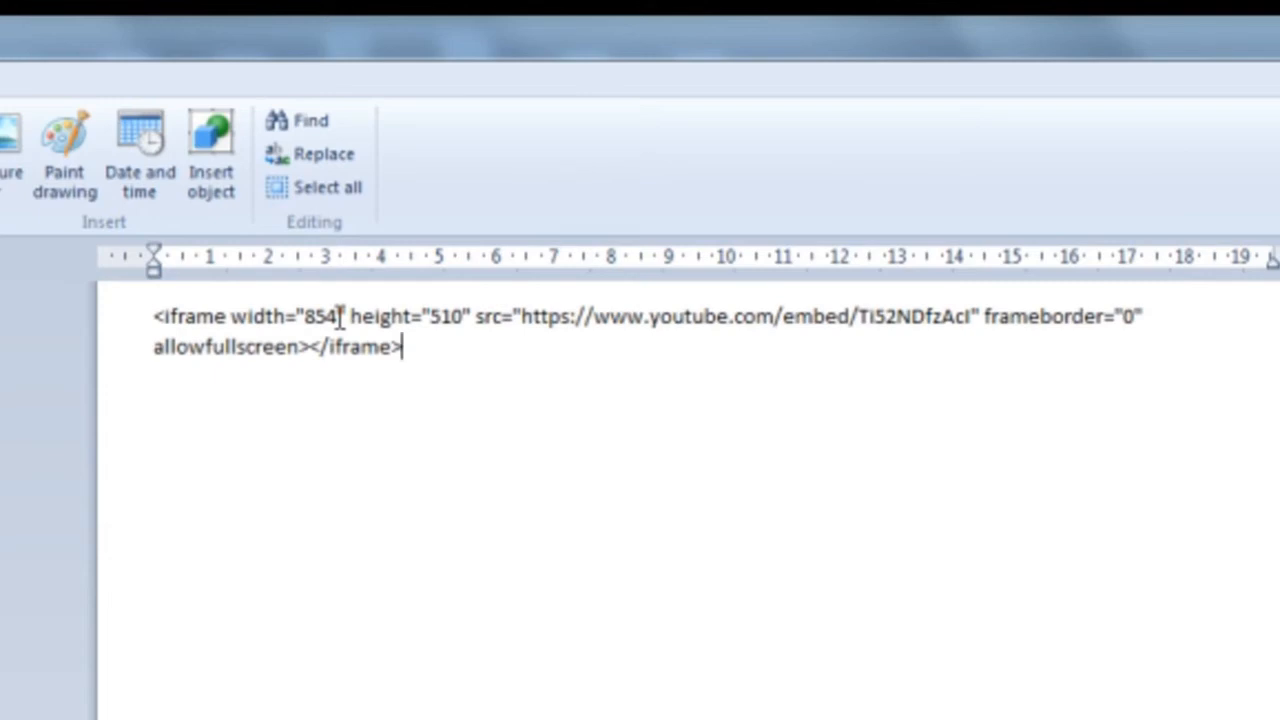
Set the iframe width to 580 and the height to 320 in the pasted embed code.
{"action": "double_click", "coordinate": [338, 316]}
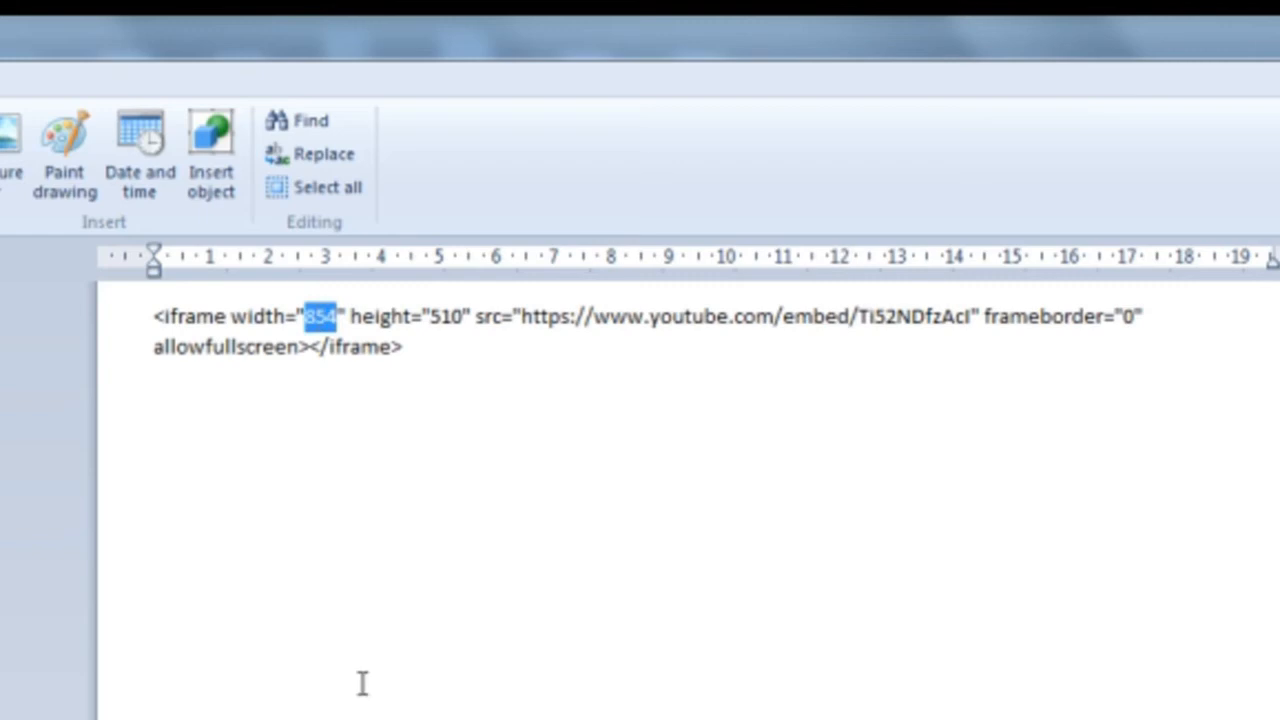
{"action": "type", "text": "580"}
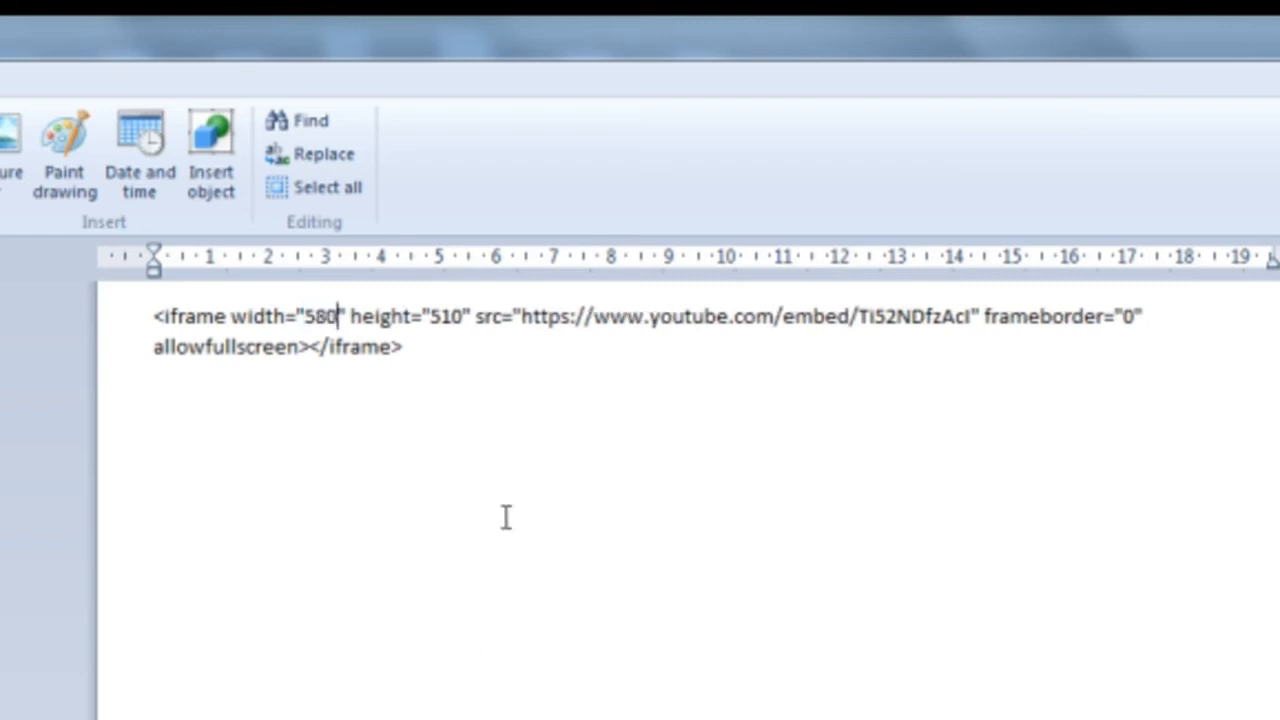
{"action": "double_click", "coordinate": [458, 318]}
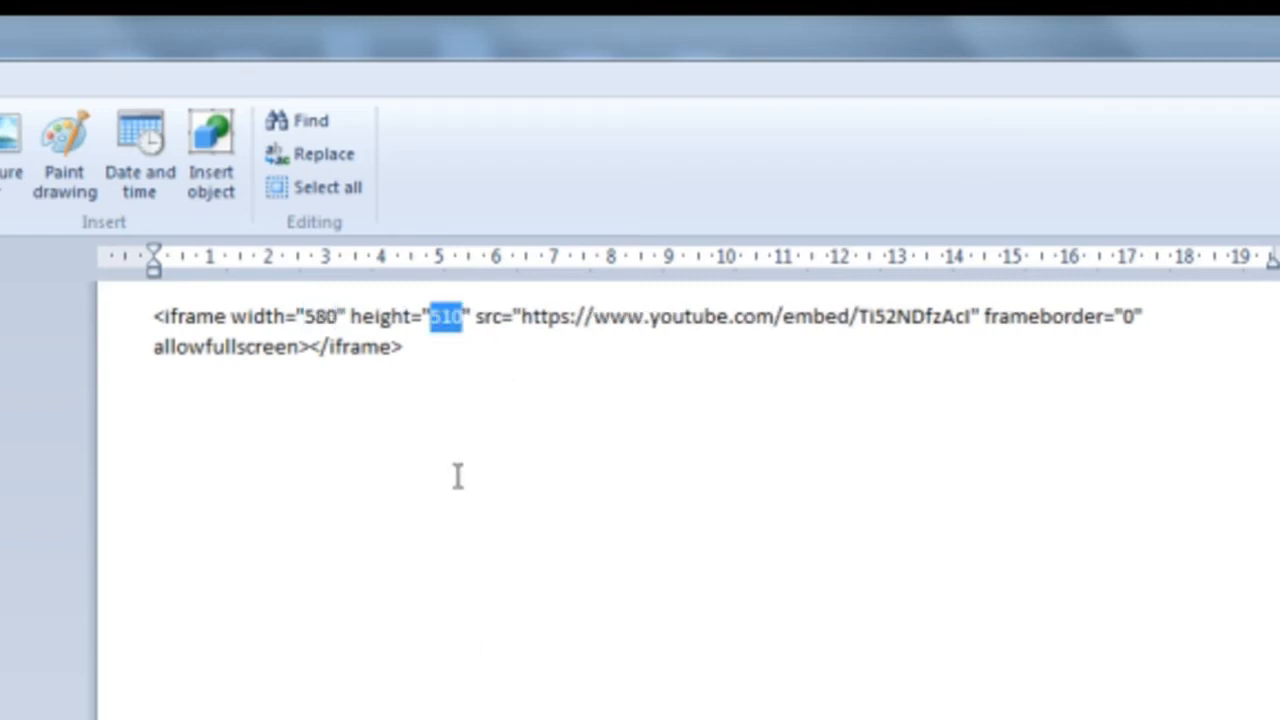
{"action": "type", "text": "320"}
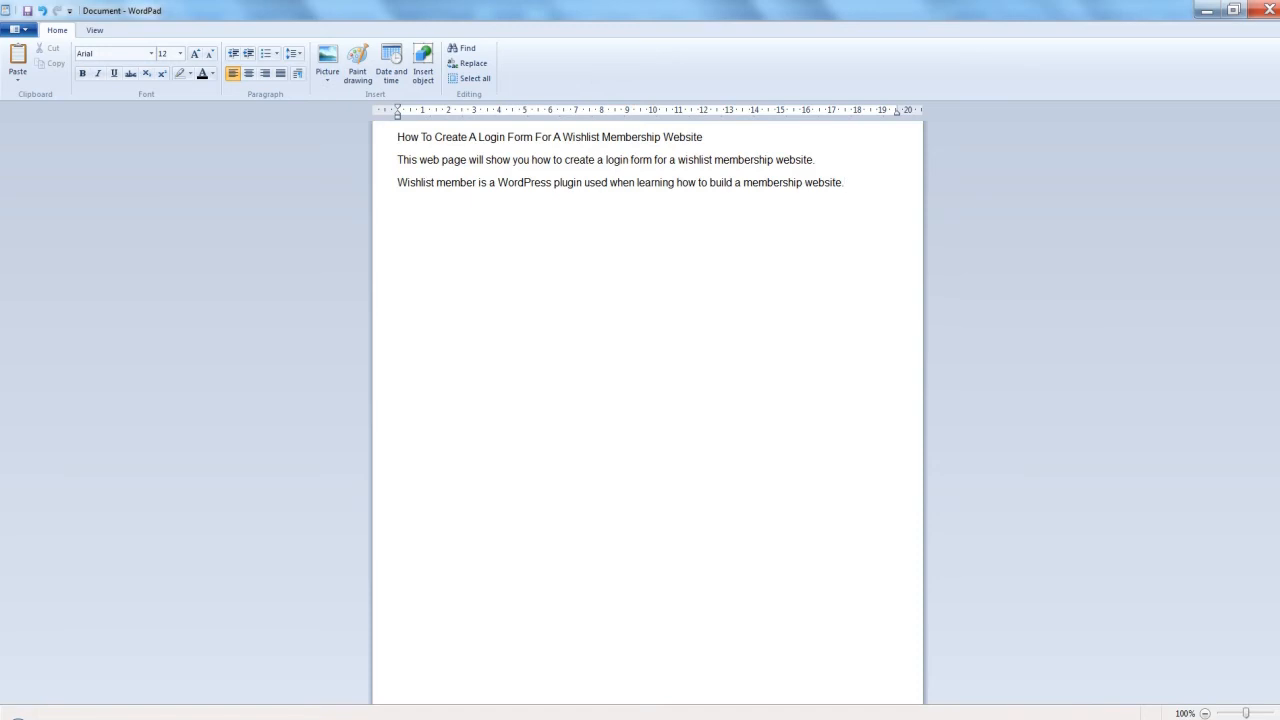
Add the tutorial introduction, the video heading with an XXXXX placeholder, and the video transcript below the article's opening lines.
{"action": "key", "text": "Return"}
{"action": "key", "text": "ctrl+v"}
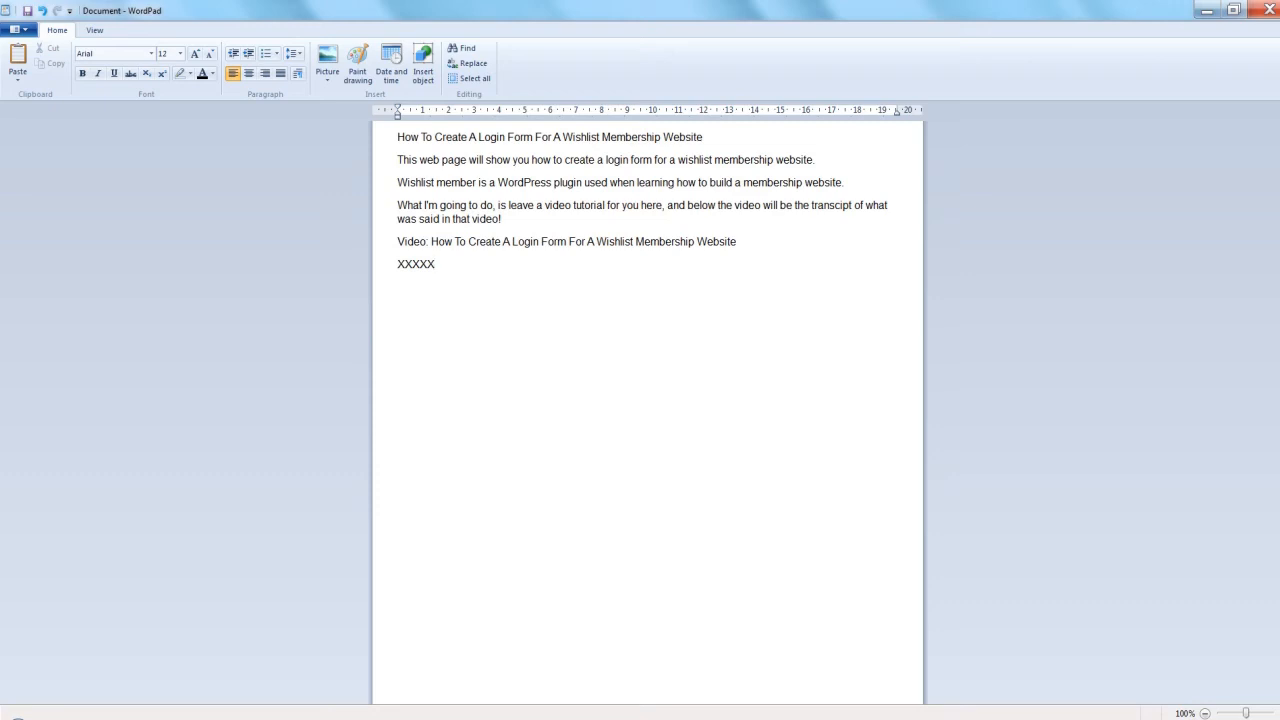
{"action": "key", "text": "ctrl+v"}
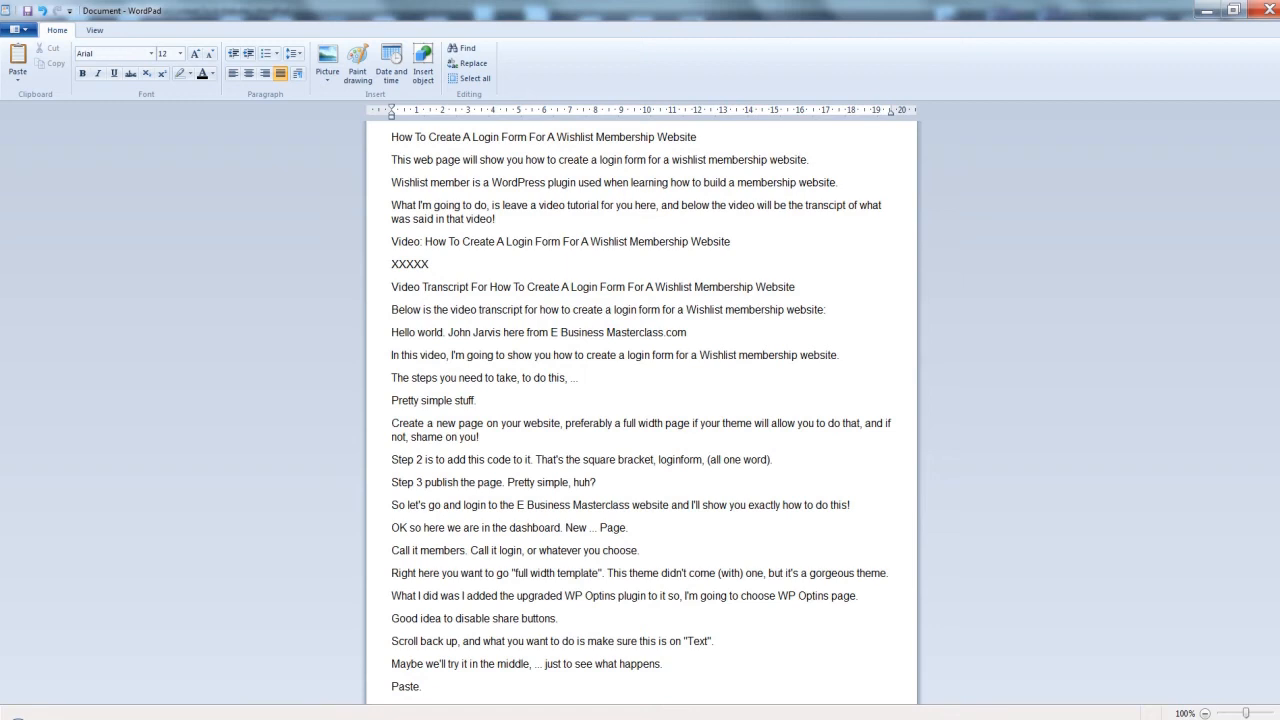
Copy the entire WordPad article into the body of the WordPress post in the browser and save the draft.
{"action": "left_click", "coordinate": [476, 79]}
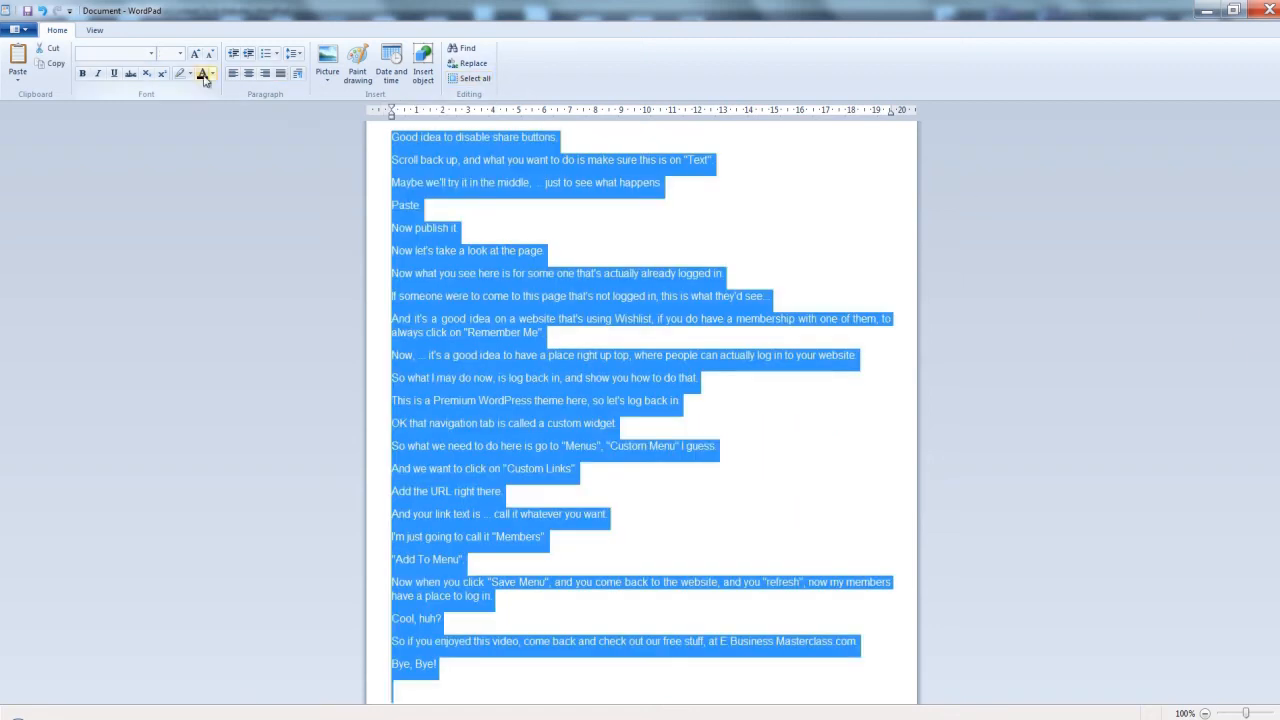
{"action": "left_click", "coordinate": [55, 65]}
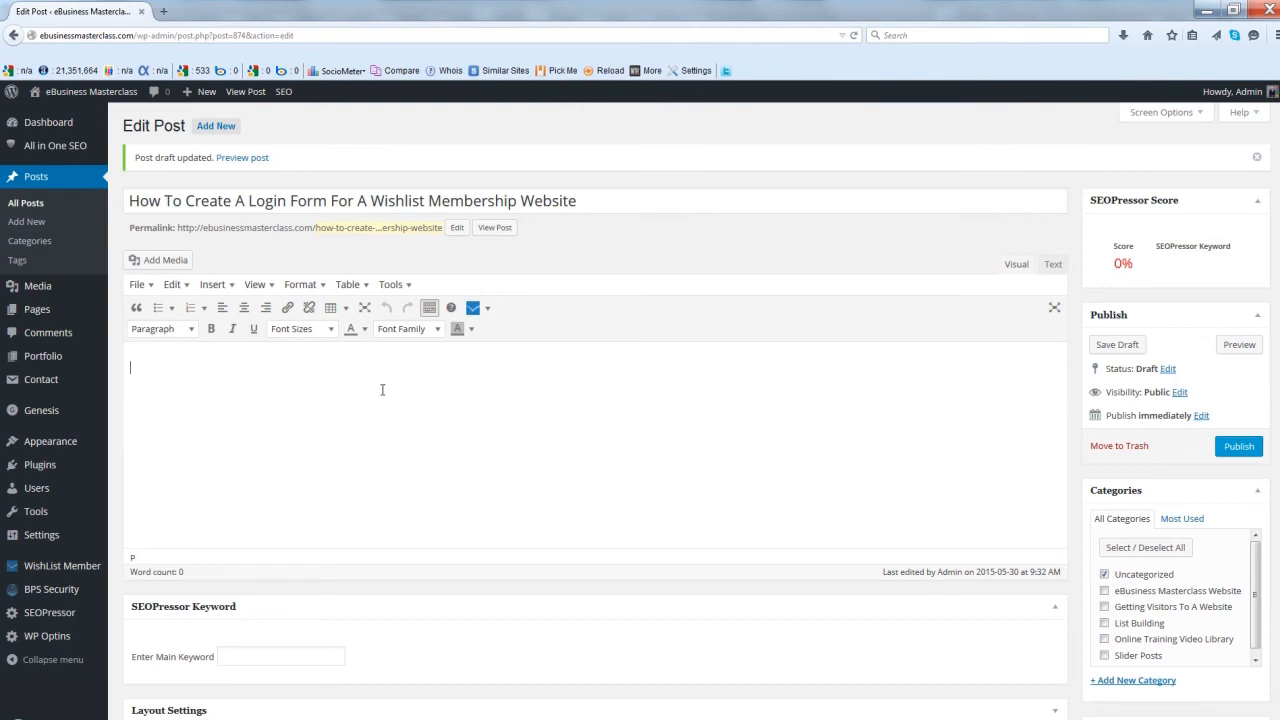
{"action": "key", "text": "ctrl+v"}
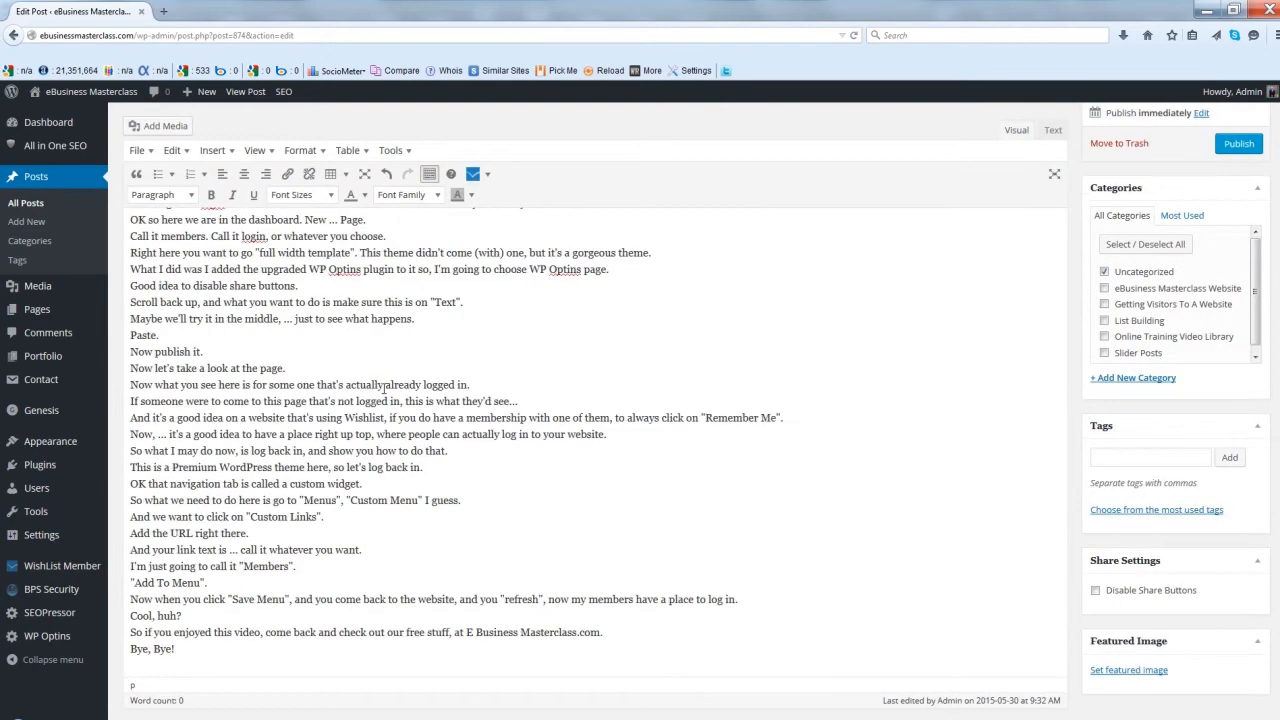
{"action": "scroll", "coordinate": [640, 400], "scroll_direction": "up", "scroll_amount": 3}
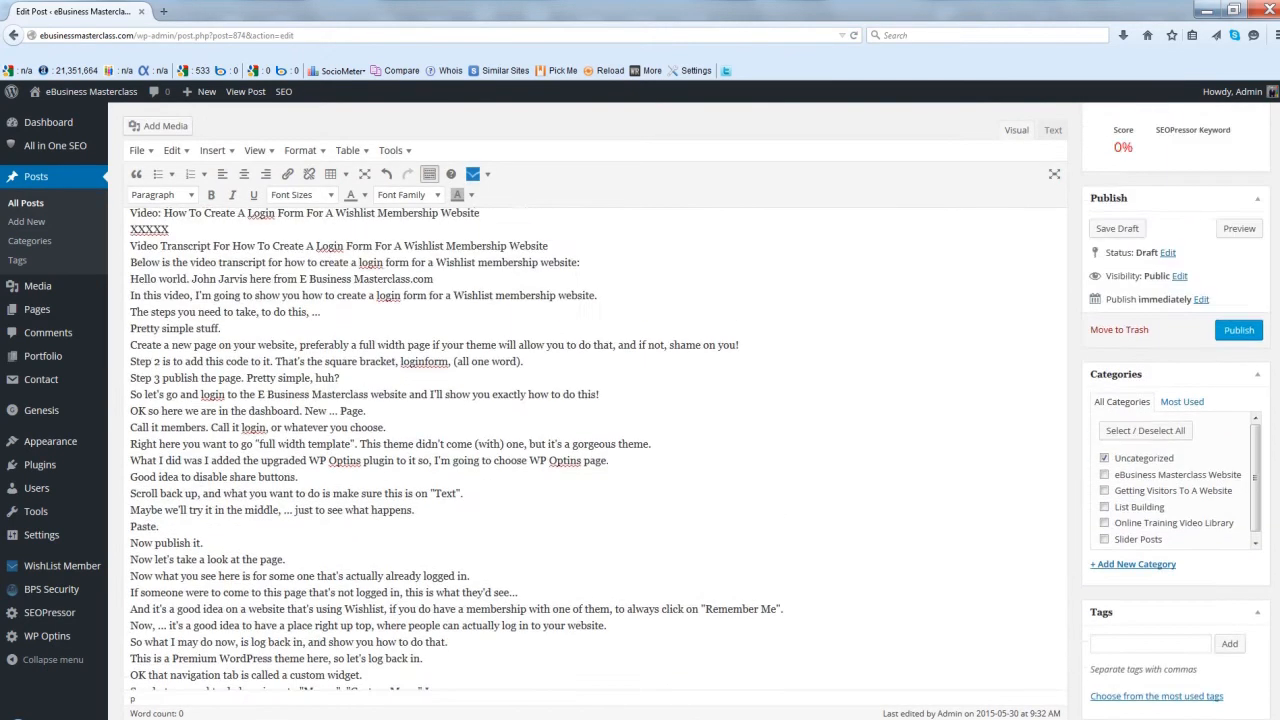
{"action": "left_click", "coordinate": [1130, 230]}
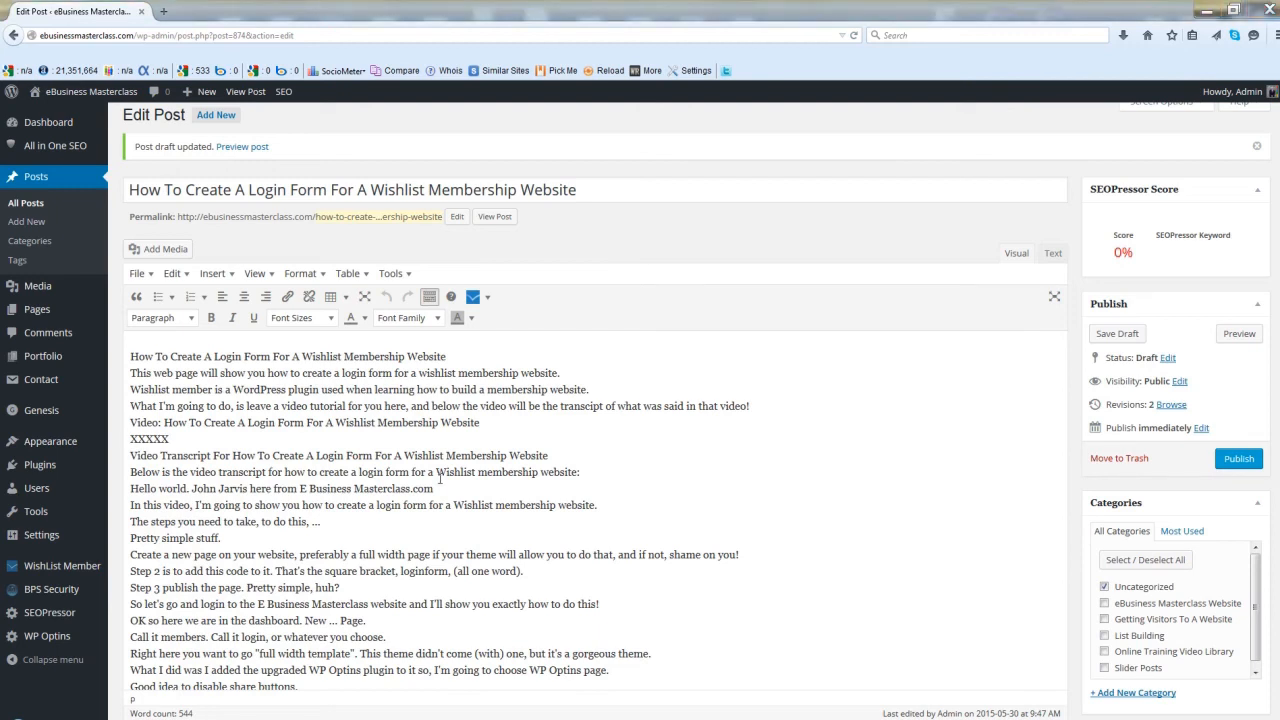
Format the whole post text as 12pt Tahoma with a black text colour.
{"action": "key", "text": "ctrl+a"}
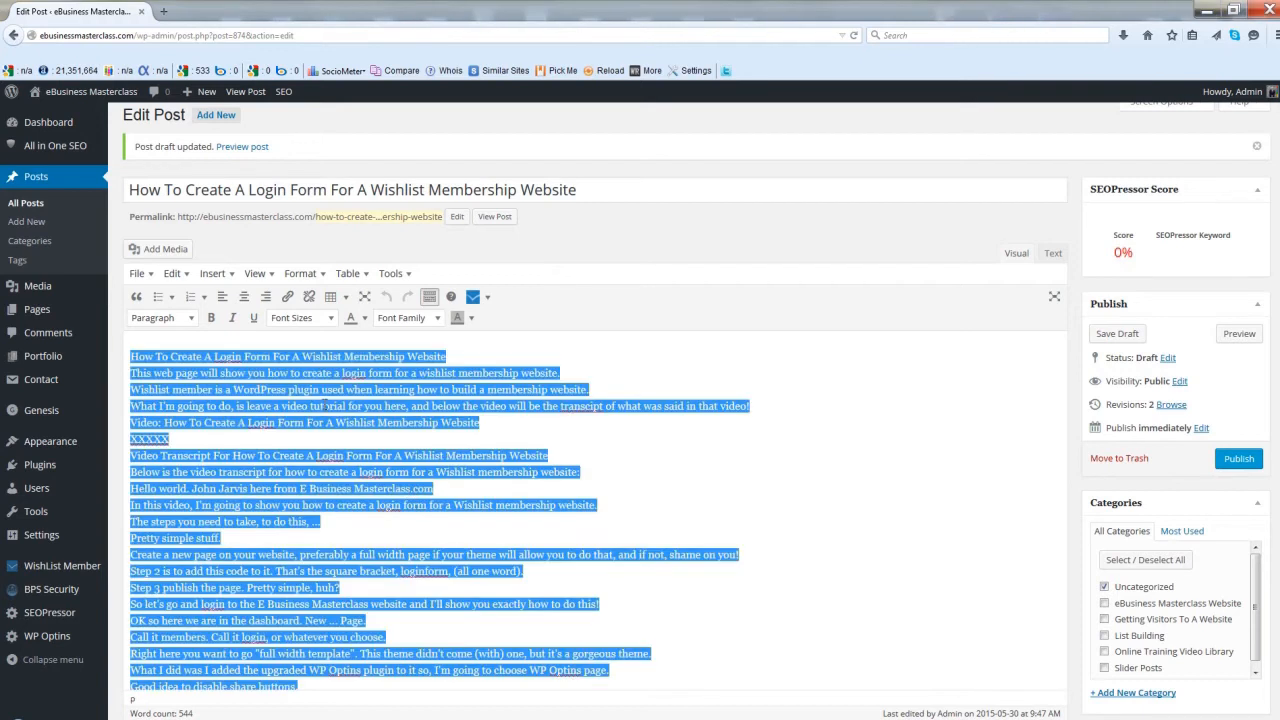
{"action": "left_click", "coordinate": [332, 319]}
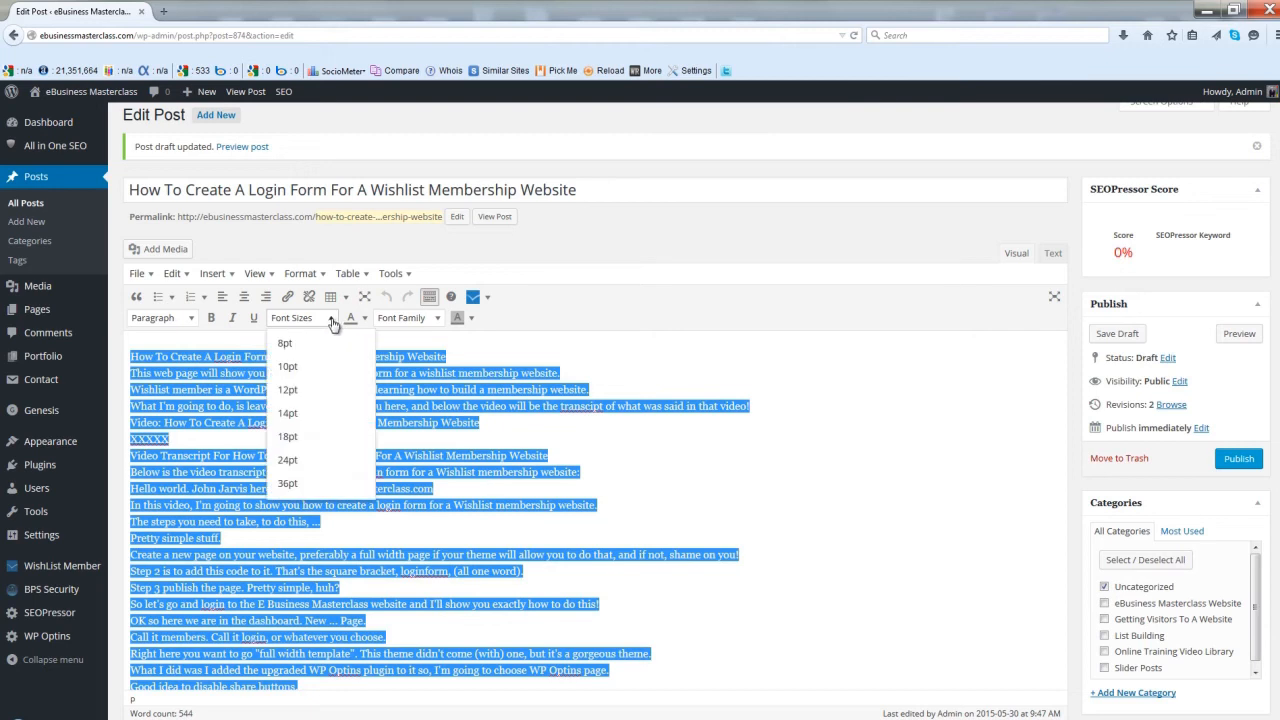
{"action": "left_click", "coordinate": [310, 389]}
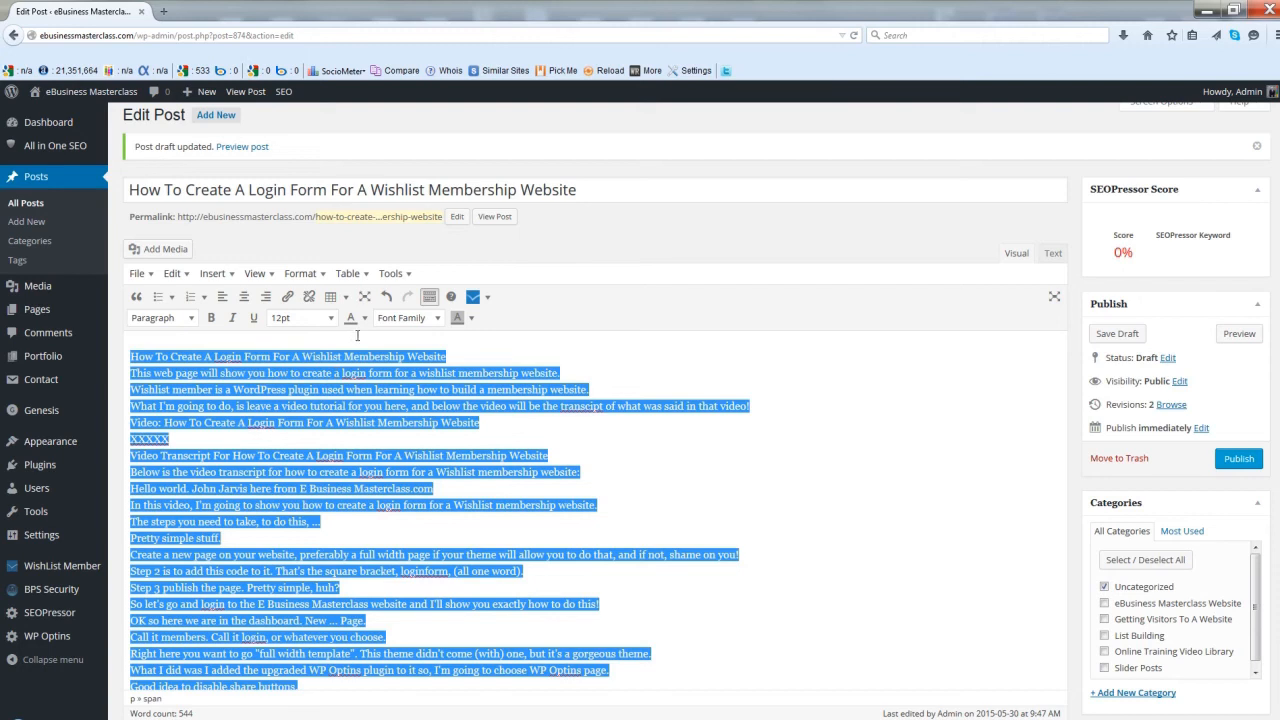
{"action": "left_click", "coordinate": [365, 318]}
{"action": "left_click", "coordinate": [352, 336]}
{"action": "left_click", "coordinate": [437, 320]}
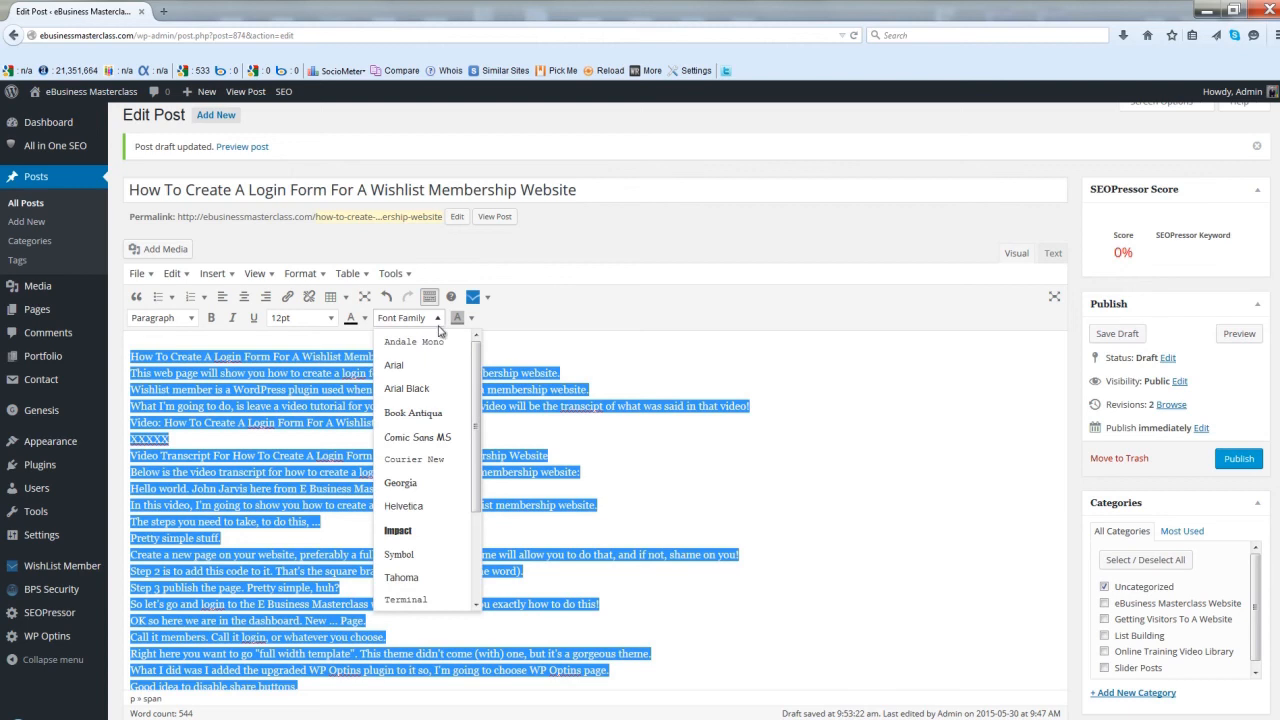
{"action": "left_click", "coordinate": [401, 577]}
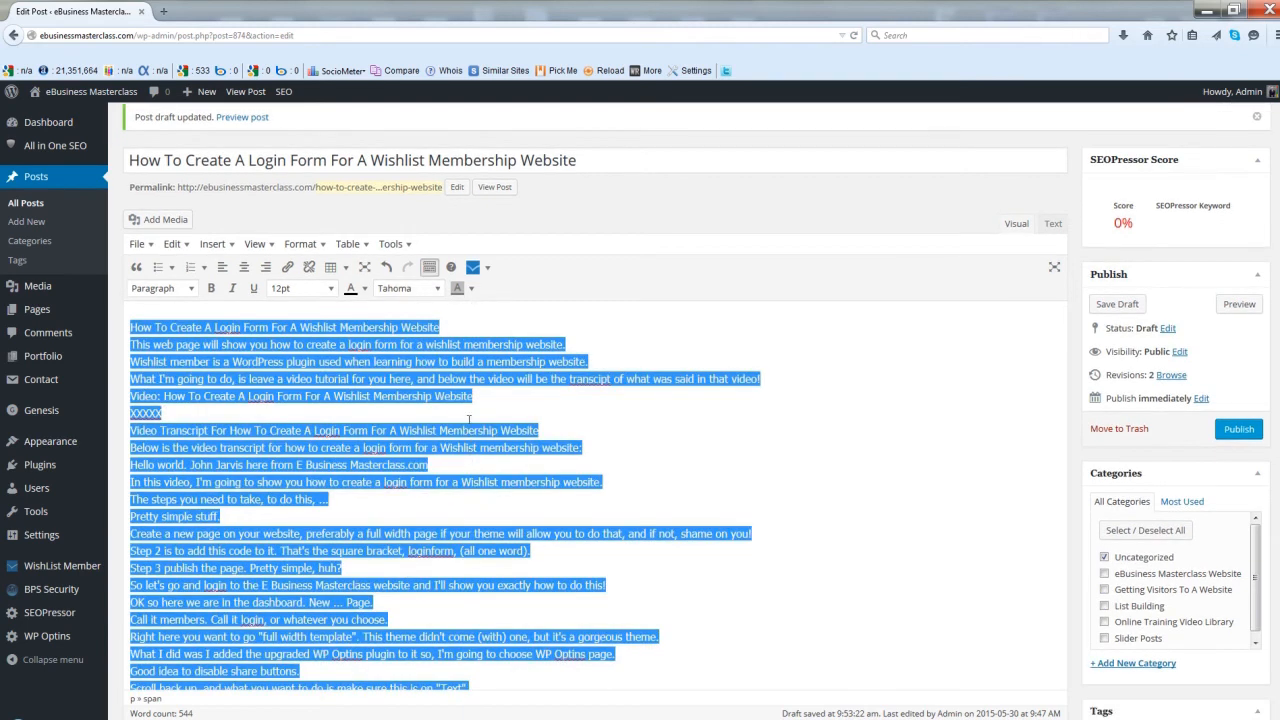
Add an XXXXX placeholder on a new line below the first line of the post body.
{"action": "left_click", "coordinate": [466, 330]}
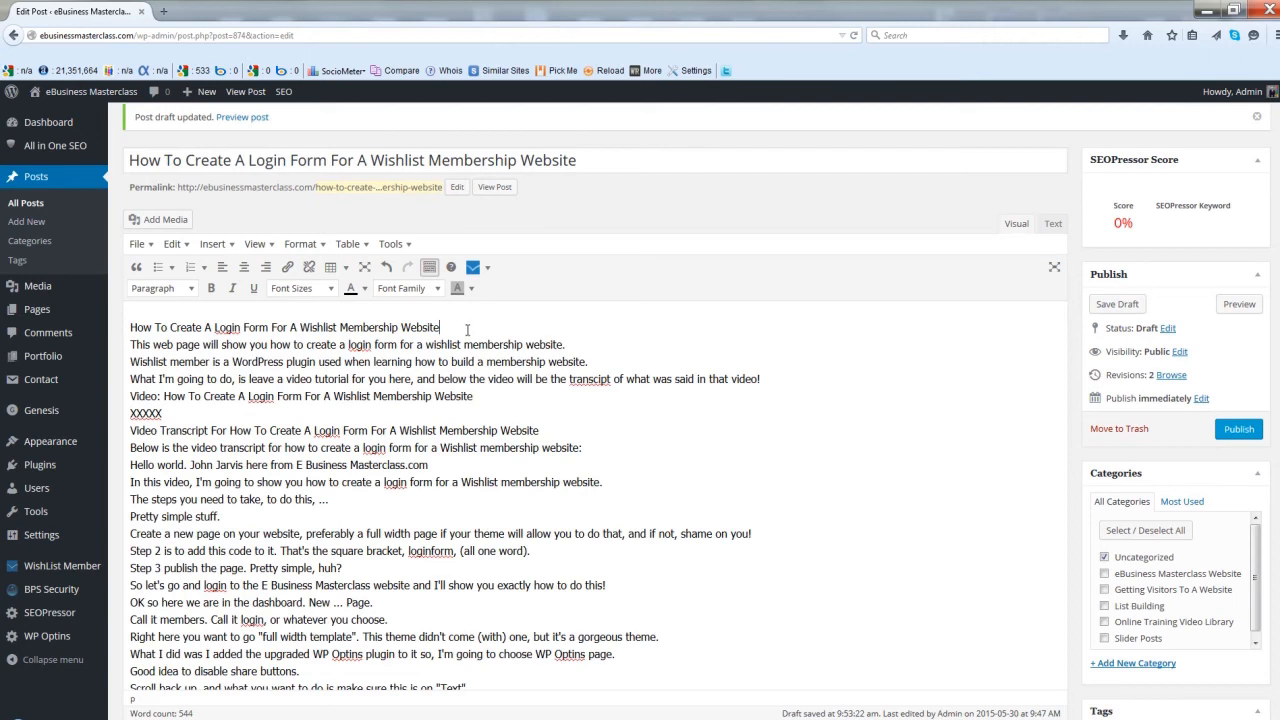
{"action": "key", "text": "Return"}
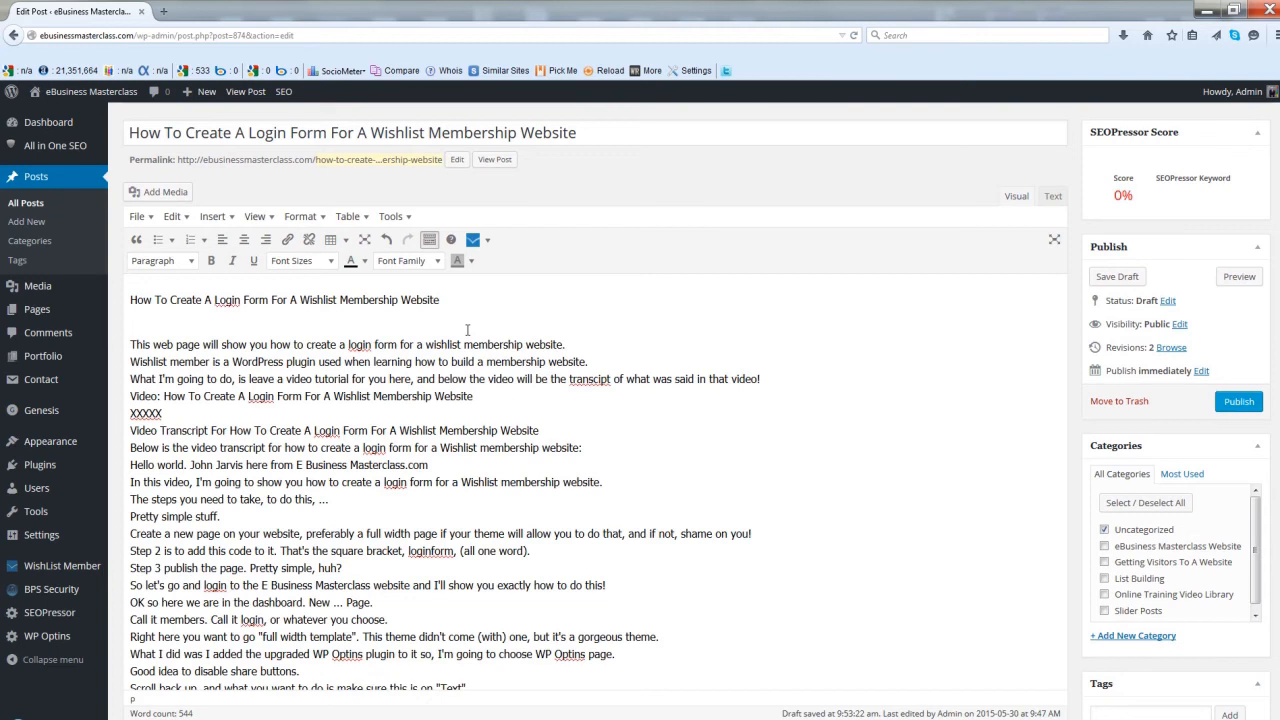
{"action": "type", "text": "XXXXX"}
Select the new placeholder for replacement and upload How-To-Create-A-Login-Form-For-A-Wishlist-Membership-Website.jpg from the desktop to the media library.
{"action": "left_click_drag", "start_coordinate": [180, 327], "coordinate": [128, 328]}
{"action": "left_click", "coordinate": [180, 196]}
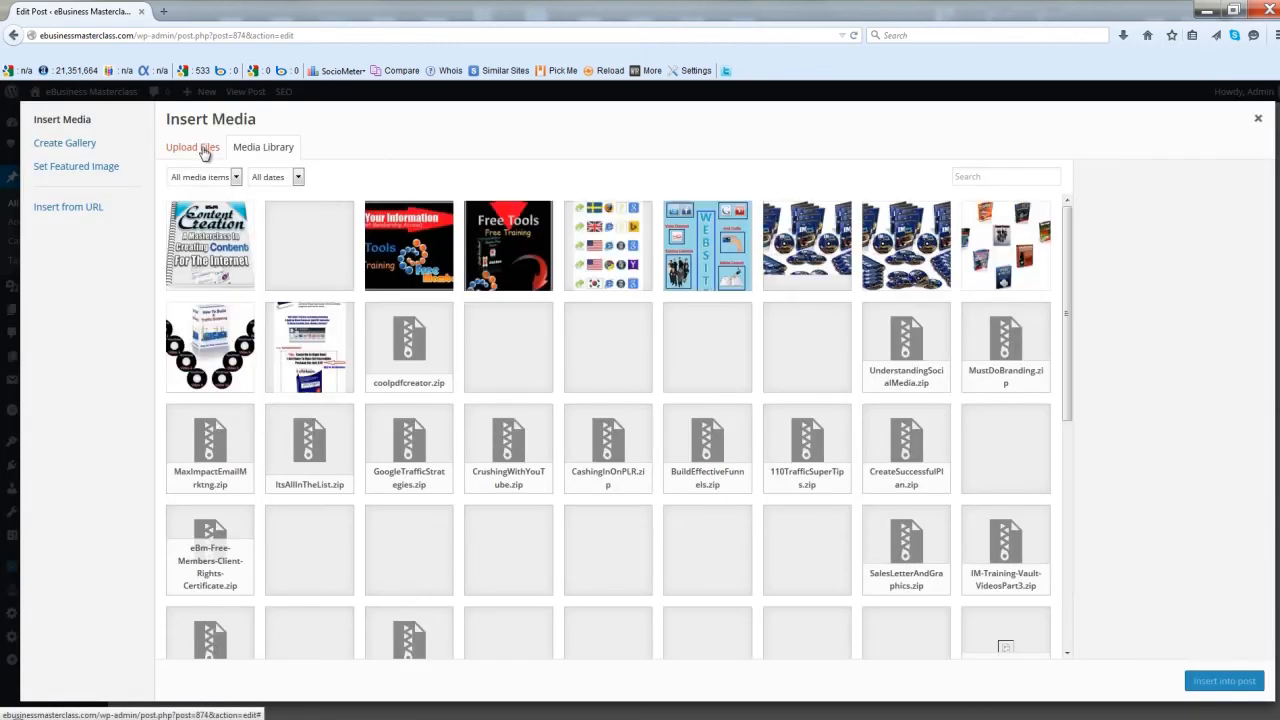
{"action": "left_click", "coordinate": [204, 152]}
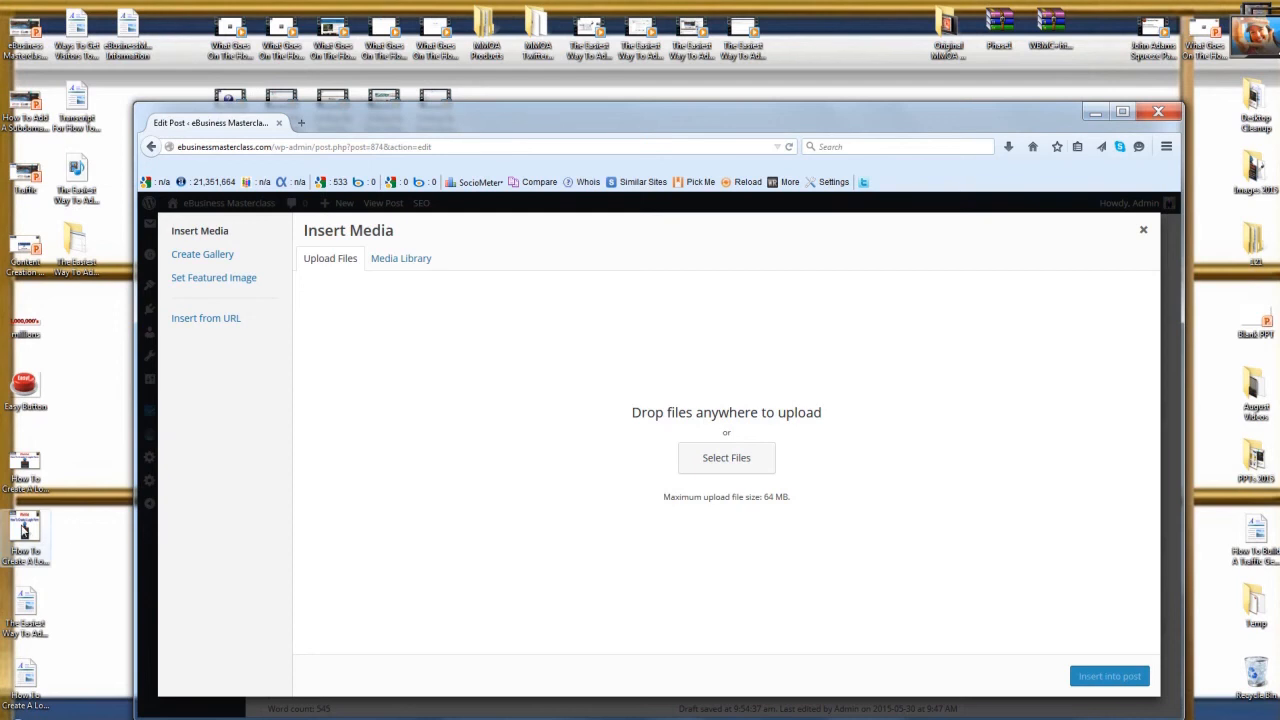
{"action": "left_click_drag", "start_coordinate": [24, 530], "coordinate": [500, 519]}
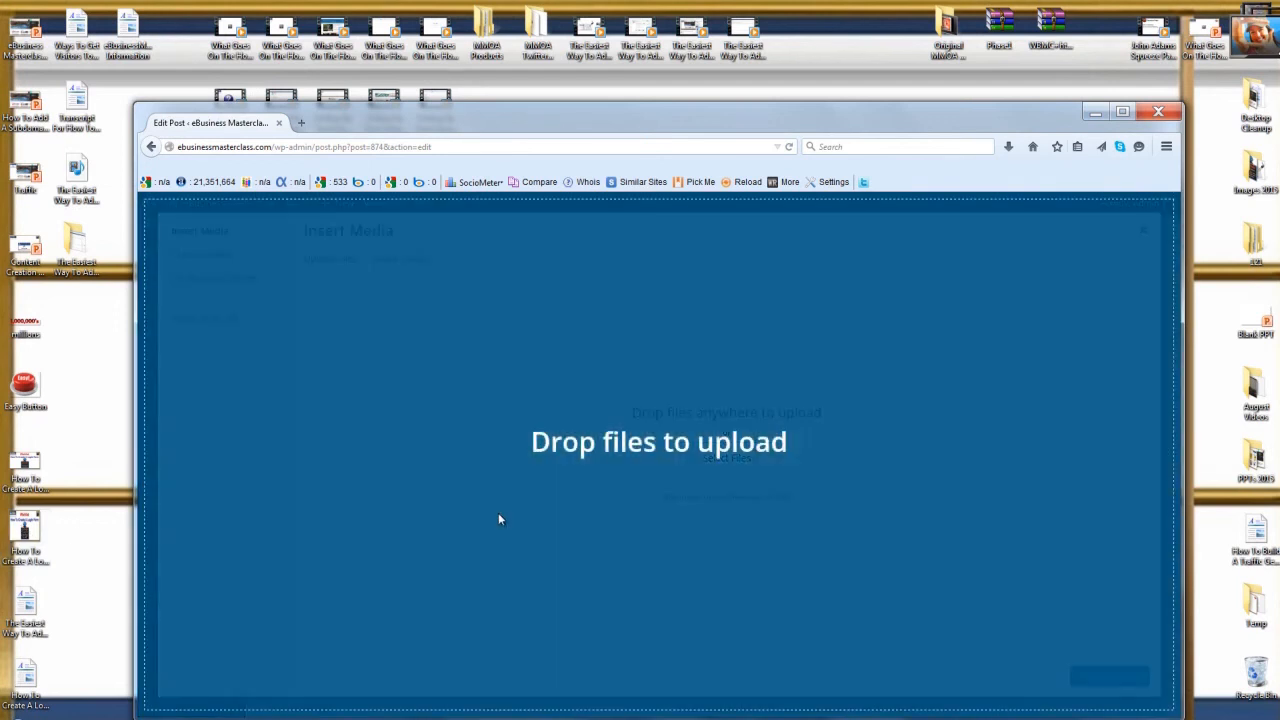
{"action": "left_click", "coordinate": [1122, 111]}
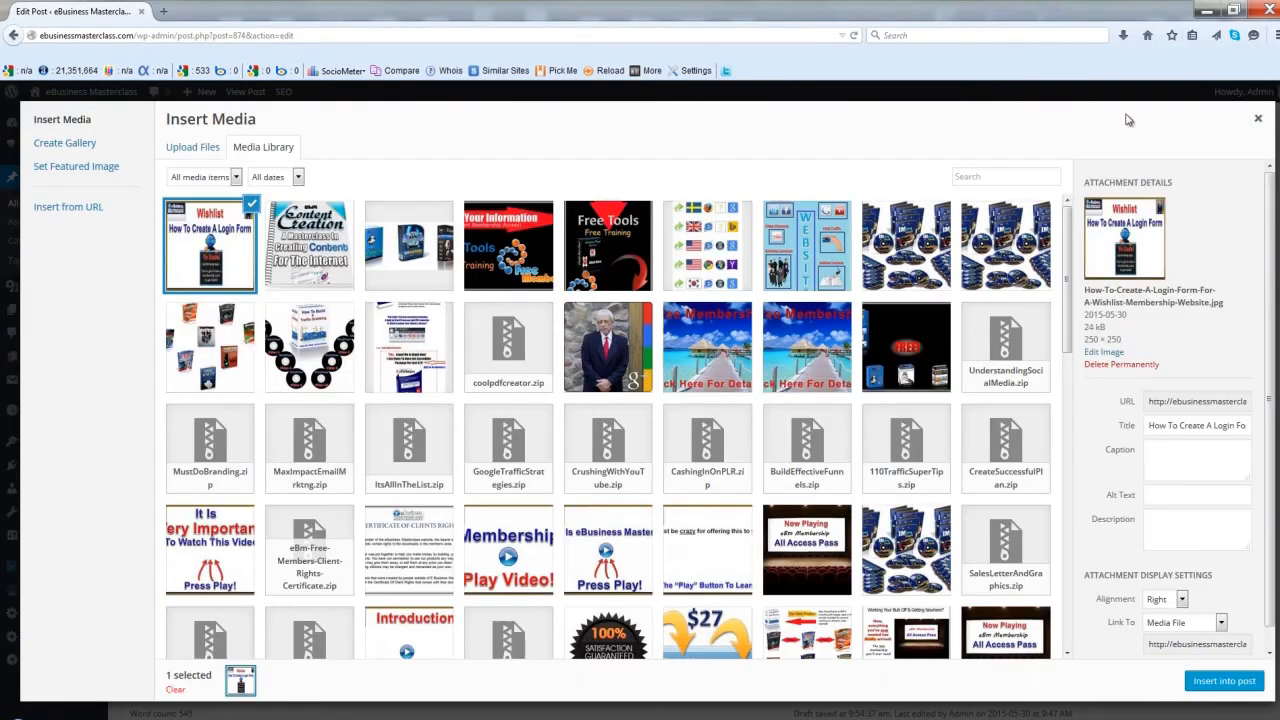
Paste "How To Create A Login Form For A Wishlist Membership Website" as the image's caption and alt text.
{"action": "left_click", "coordinate": [1177, 459]}
{"action": "key", "text": "ctrl+v"}
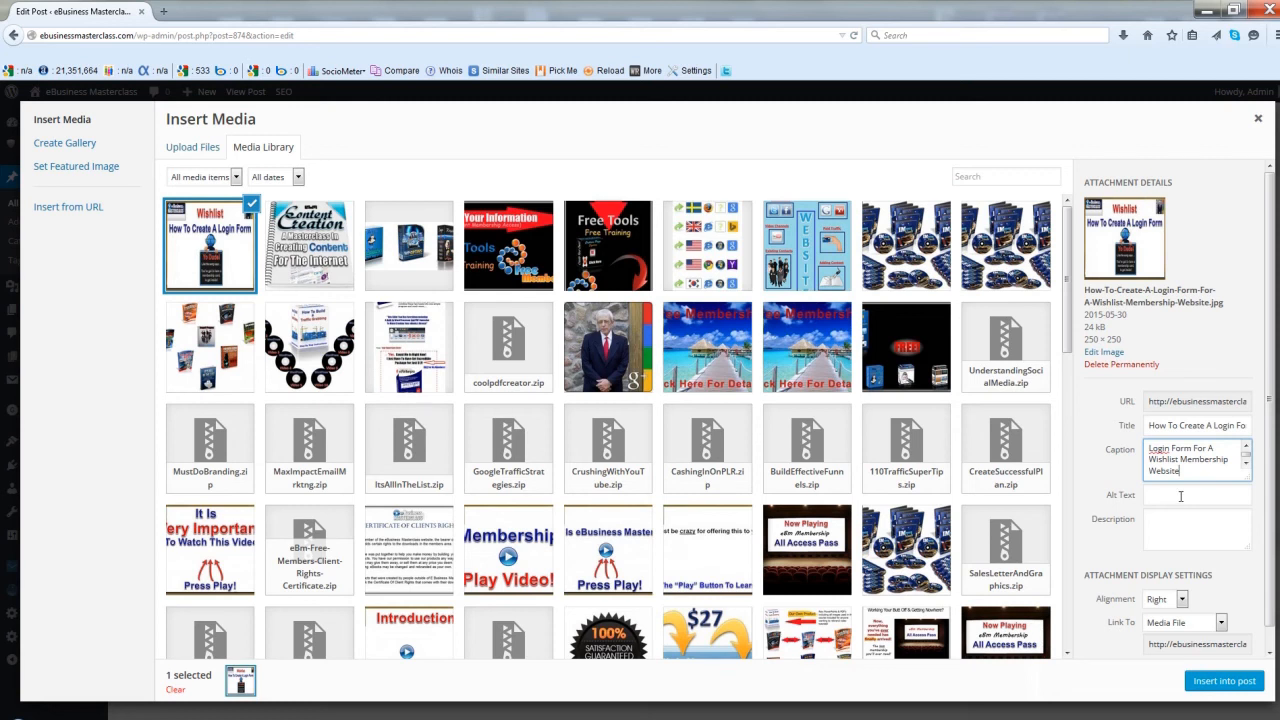
{"action": "left_click", "coordinate": [1180, 495]}
{"action": "key", "text": "ctrl+v"}
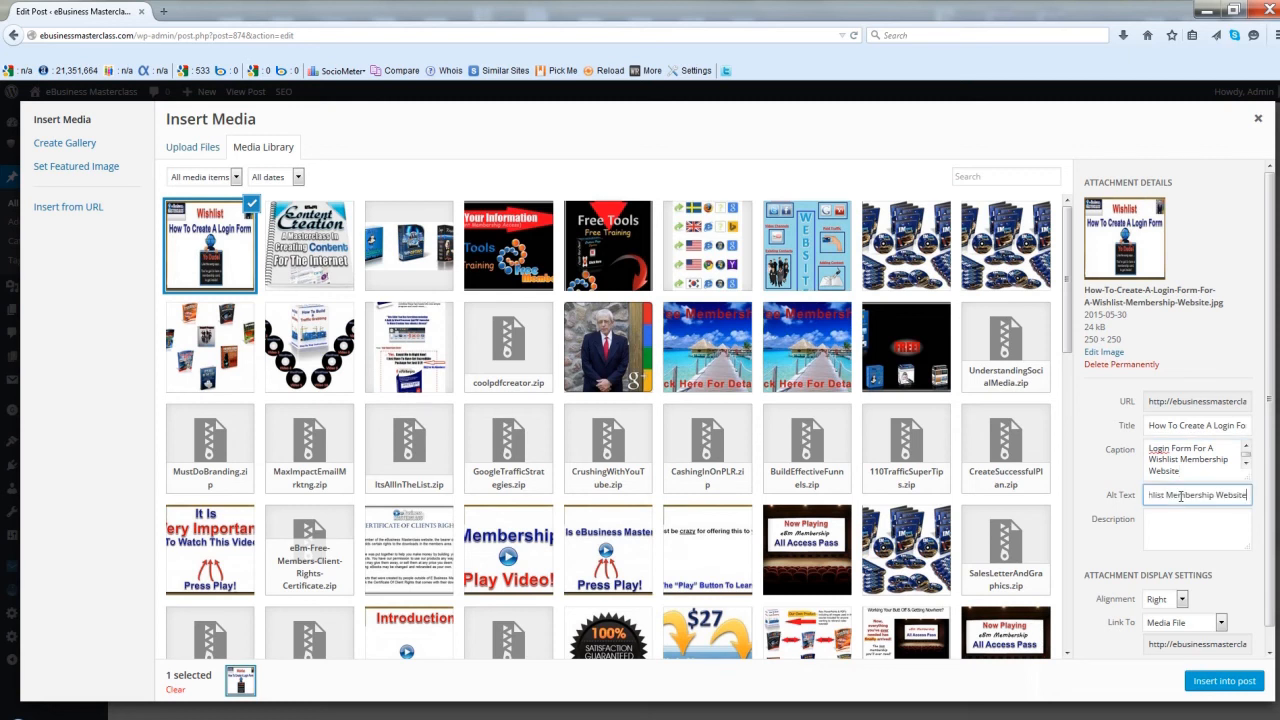
Set the image alignment to Left and its link to None, and insert it into the post.
{"action": "left_click", "coordinate": [1183, 602]}
{"action": "left_click", "coordinate": [1177, 618]}
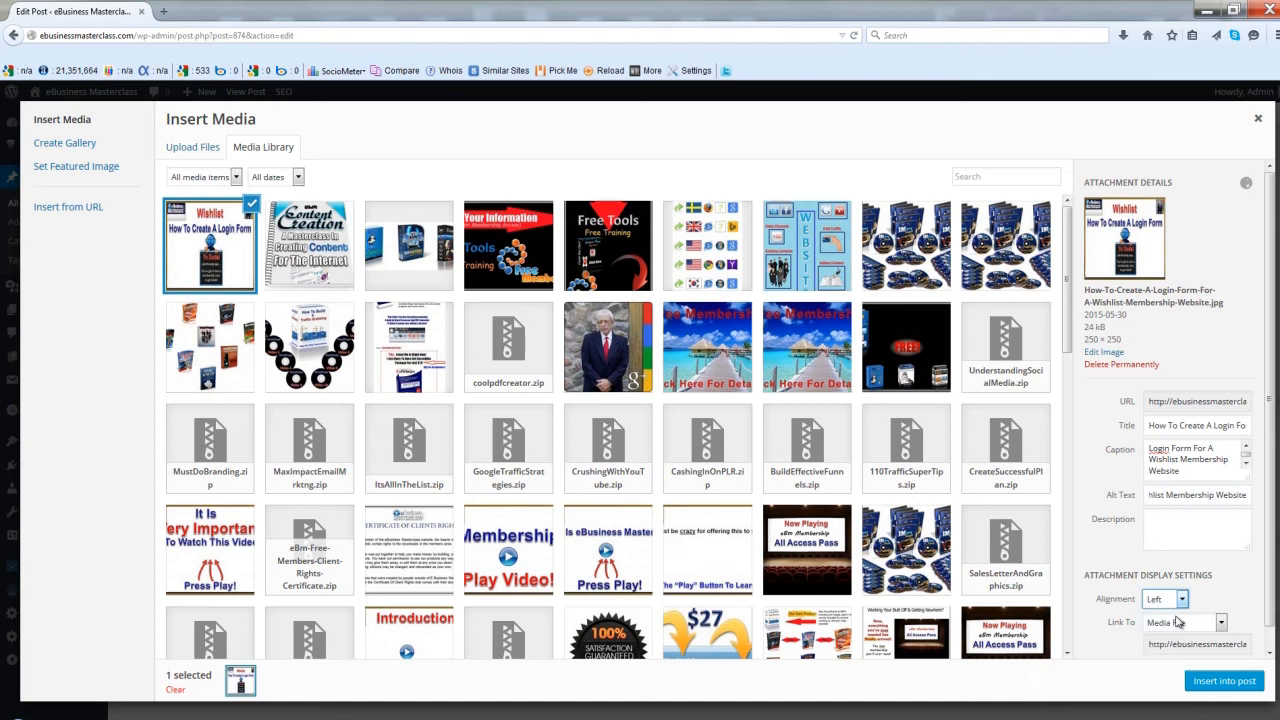
{"action": "left_click", "coordinate": [1222, 625]}
{"action": "left_click", "coordinate": [1195, 681]}
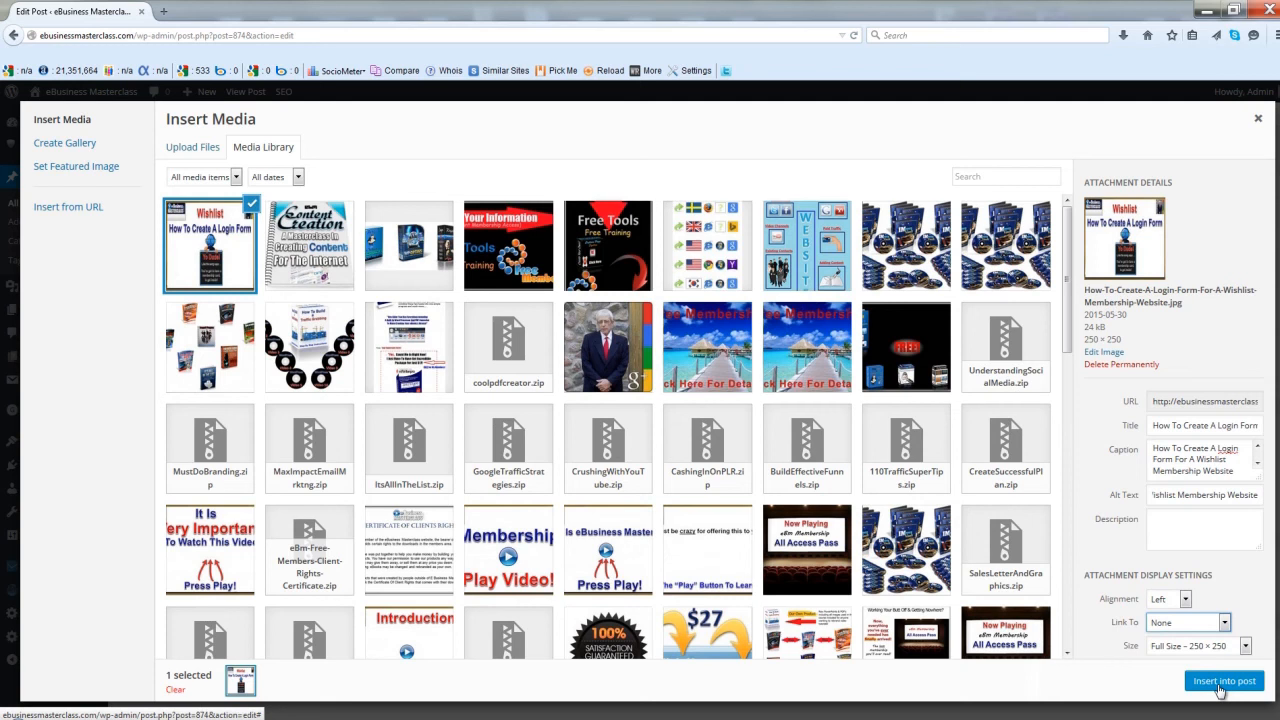
{"action": "left_click", "coordinate": [1222, 681]}
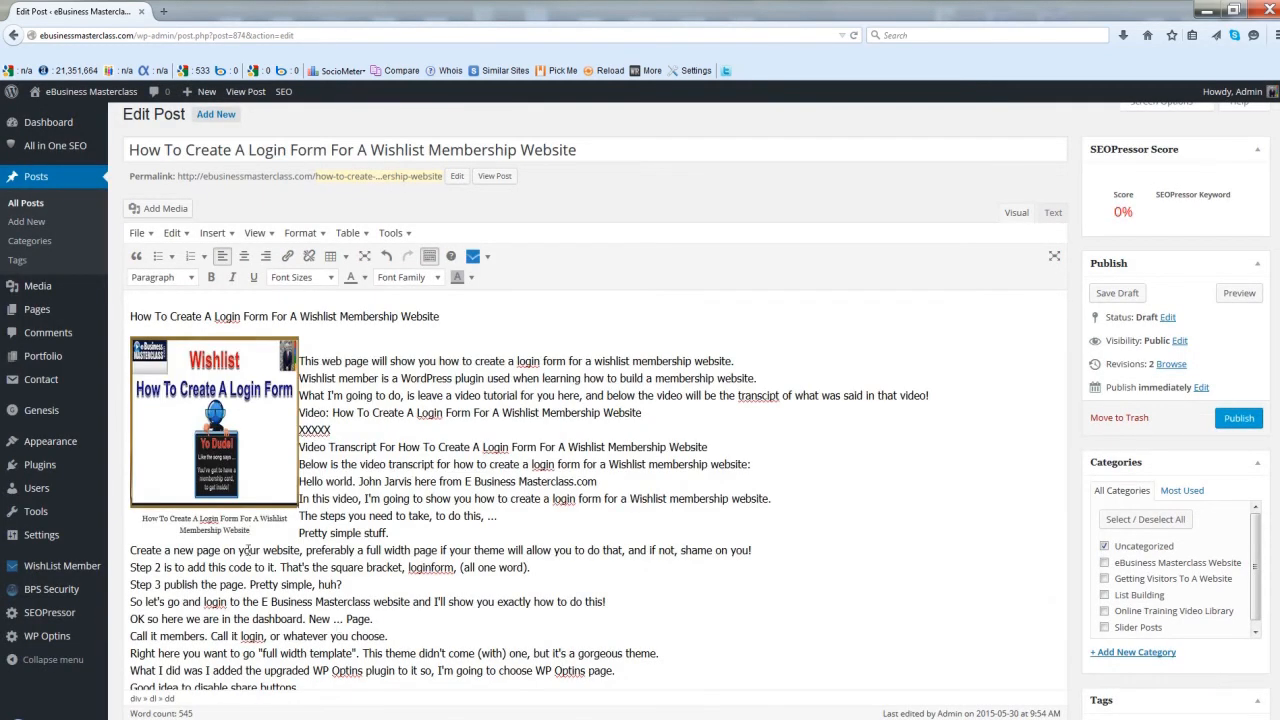
Make the image caption bold and set its font size to 10pt.
{"action": "left_click_drag", "start_coordinate": [256, 533], "coordinate": [142, 518]}
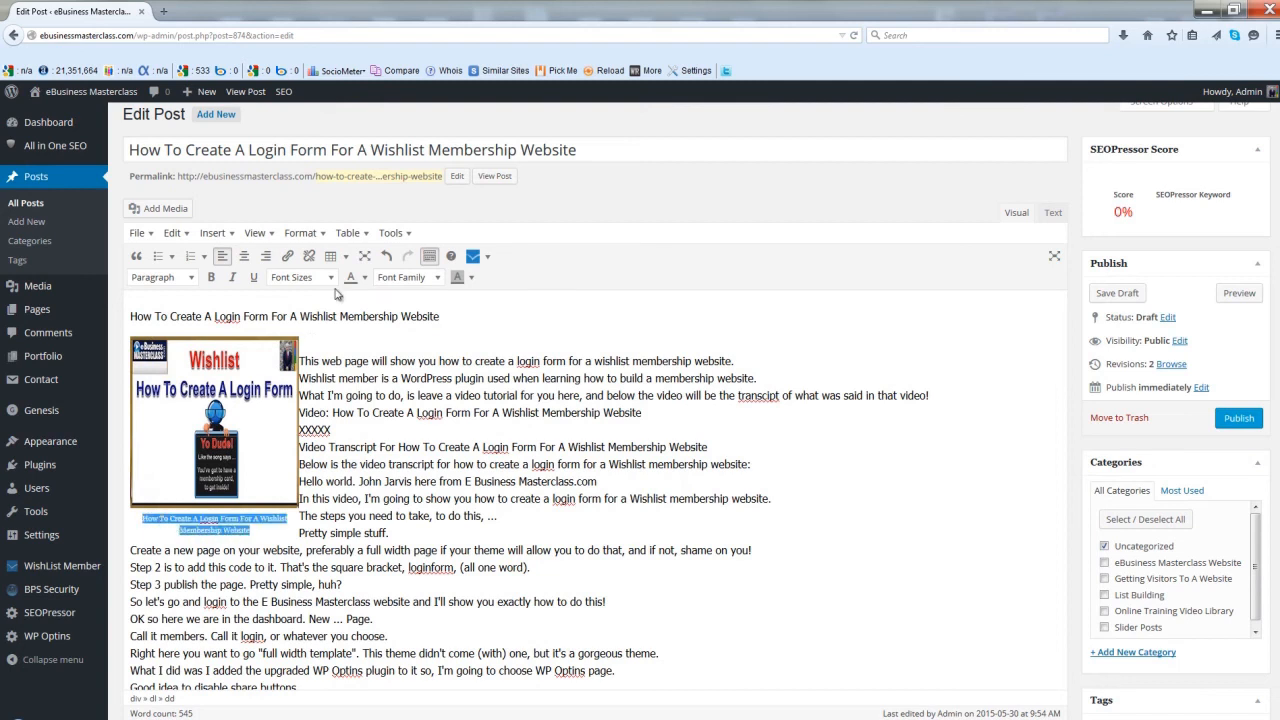
{"action": "left_click", "coordinate": [210, 287]}
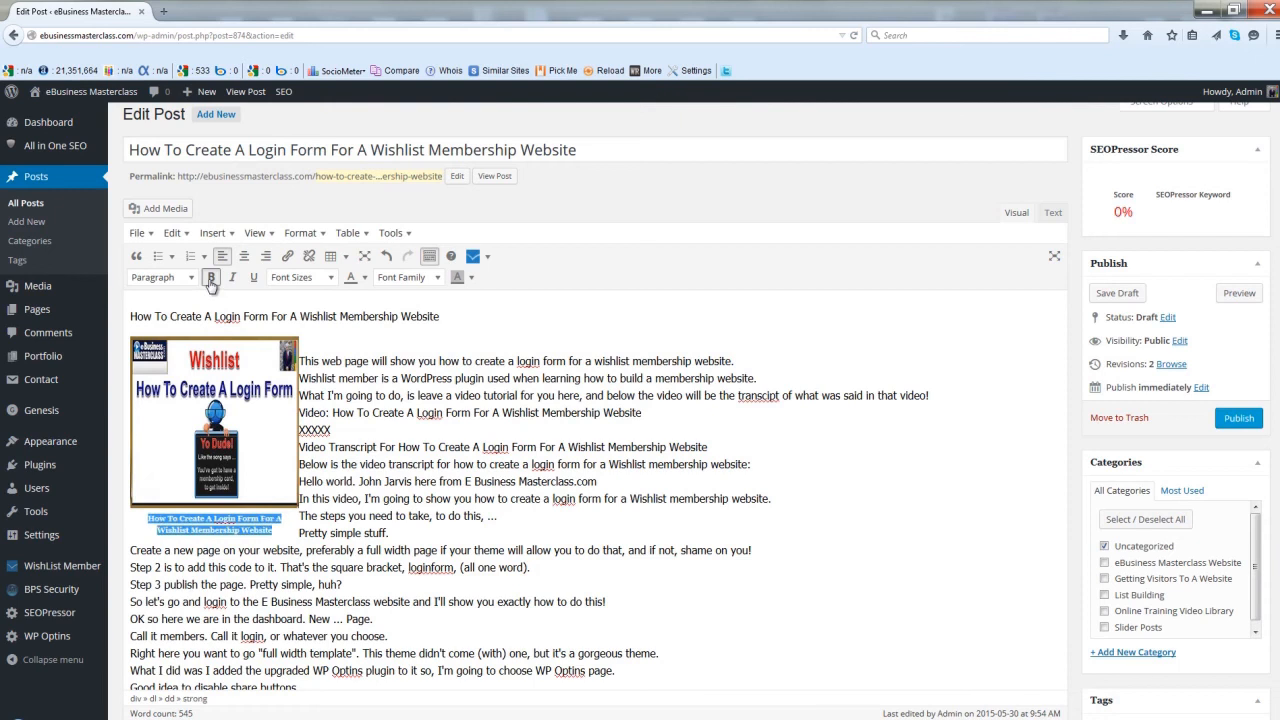
{"action": "left_click", "coordinate": [332, 279]}
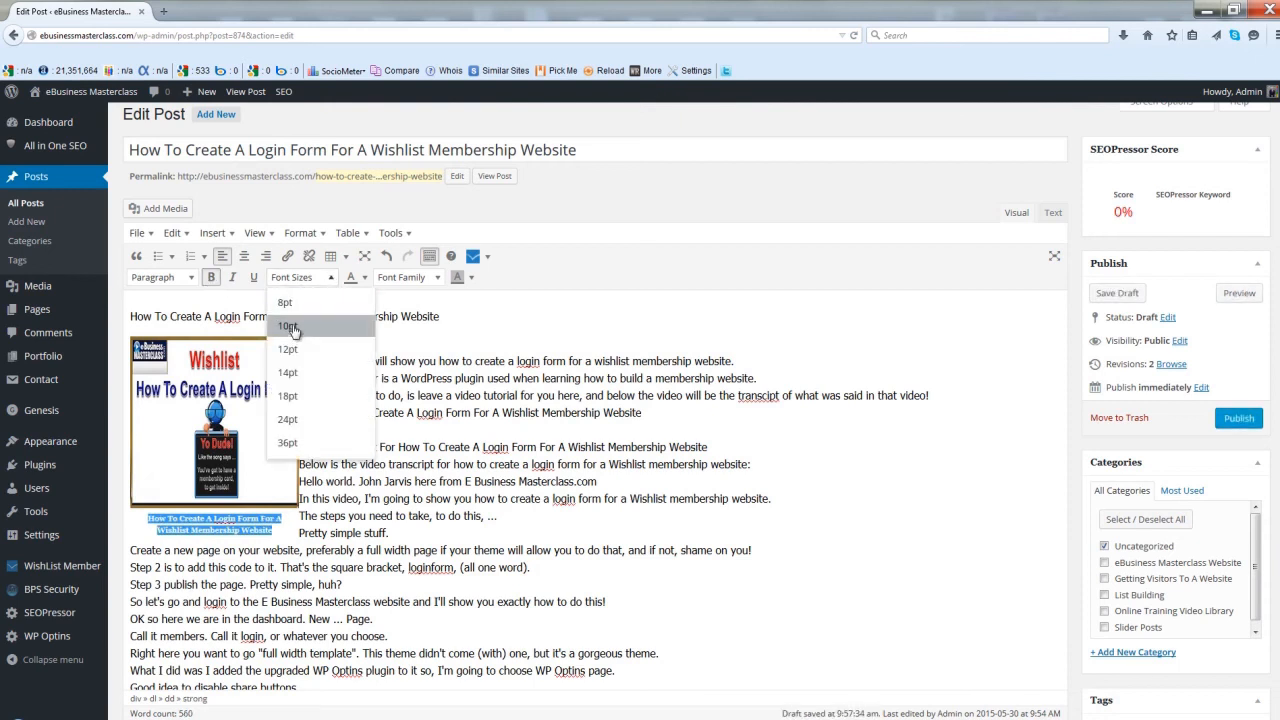
{"action": "left_click", "coordinate": [295, 321]}
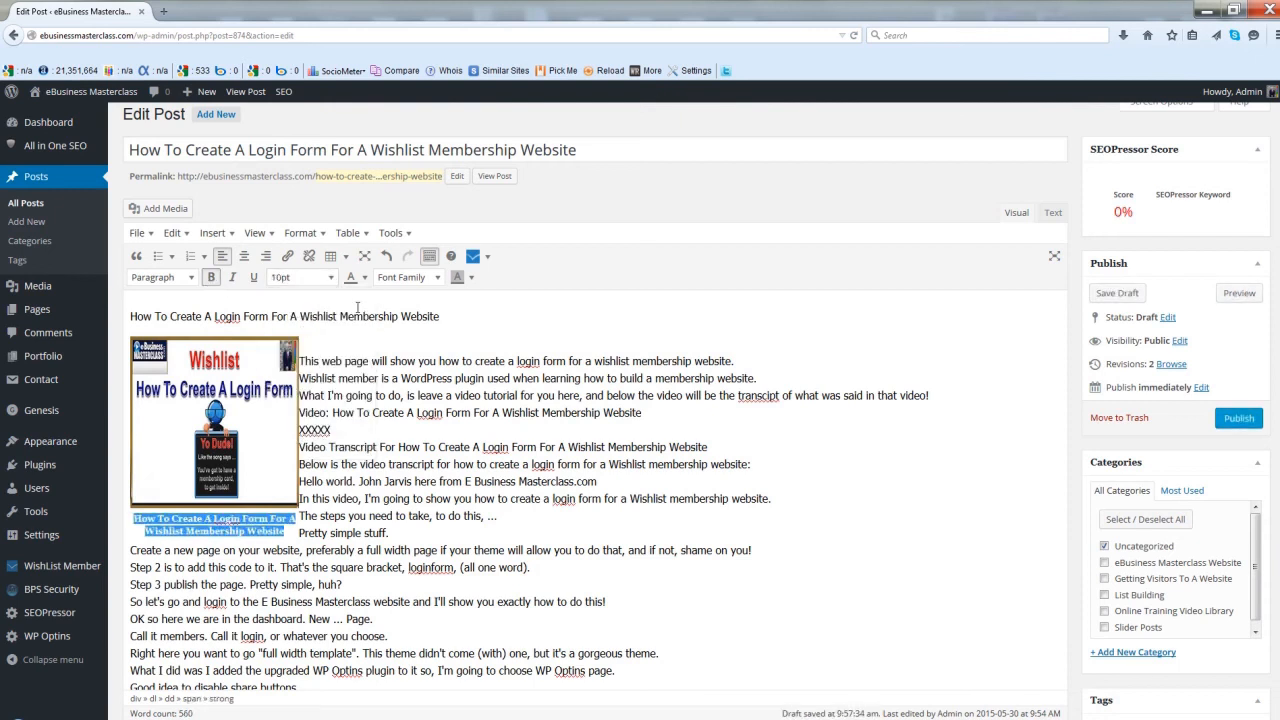
Set the image caption's text color to black and its font family to Tahoma.
{"action": "left_click", "coordinate": [364, 283]}
{"action": "left_click", "coordinate": [352, 300]}
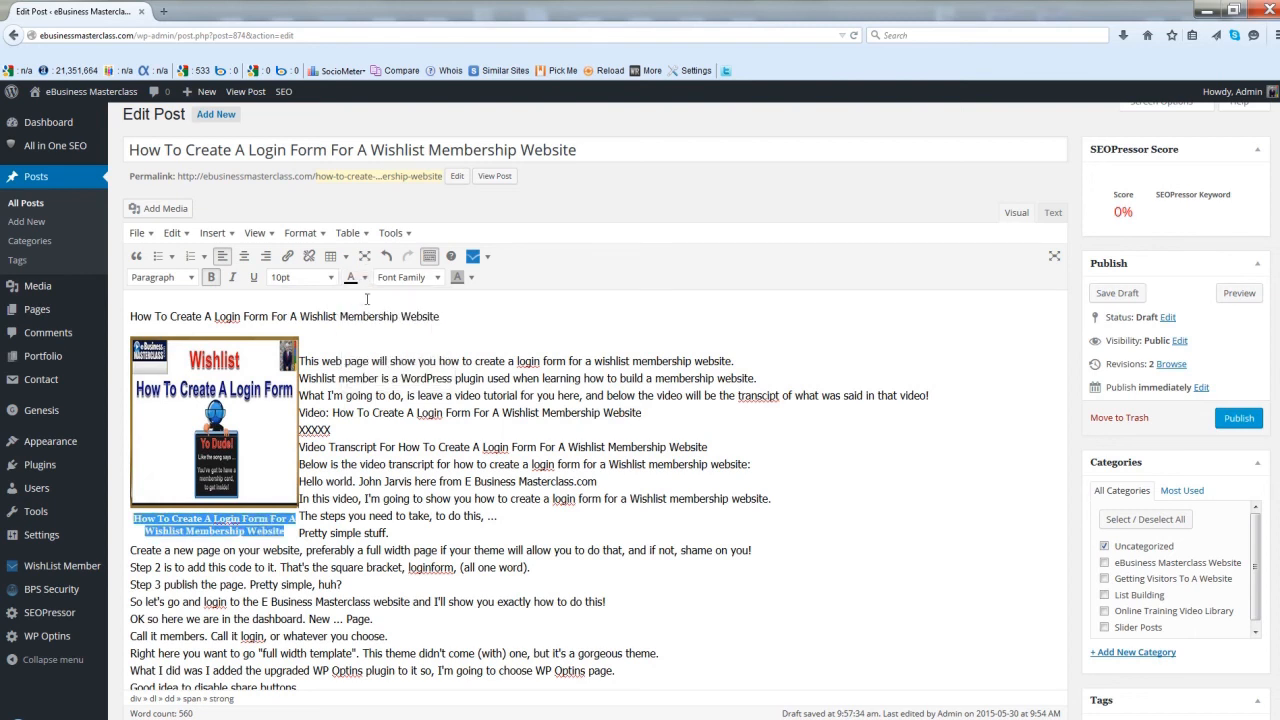
{"action": "left_click", "coordinate": [437, 281]}
{"action": "left_click", "coordinate": [417, 532]}
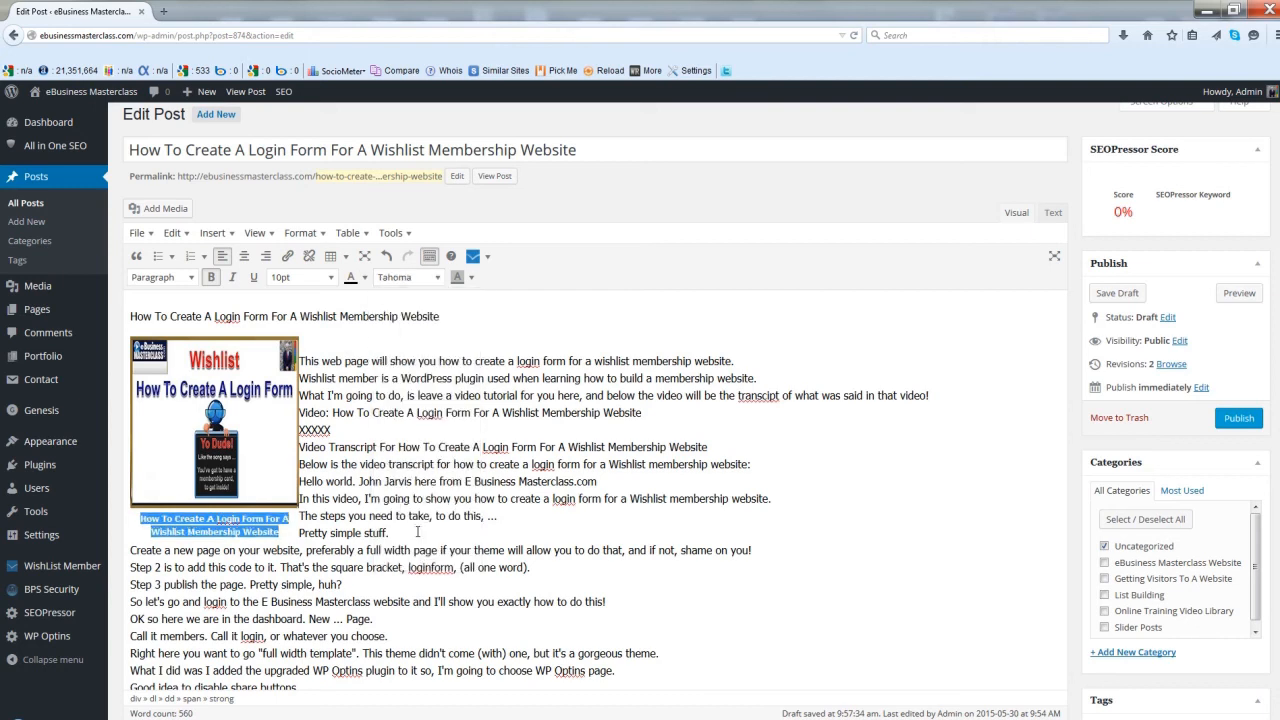
Preview the draft post, check the captioned image and article text layout, and return to the editor.
{"action": "left_click", "coordinate": [1237, 294]}
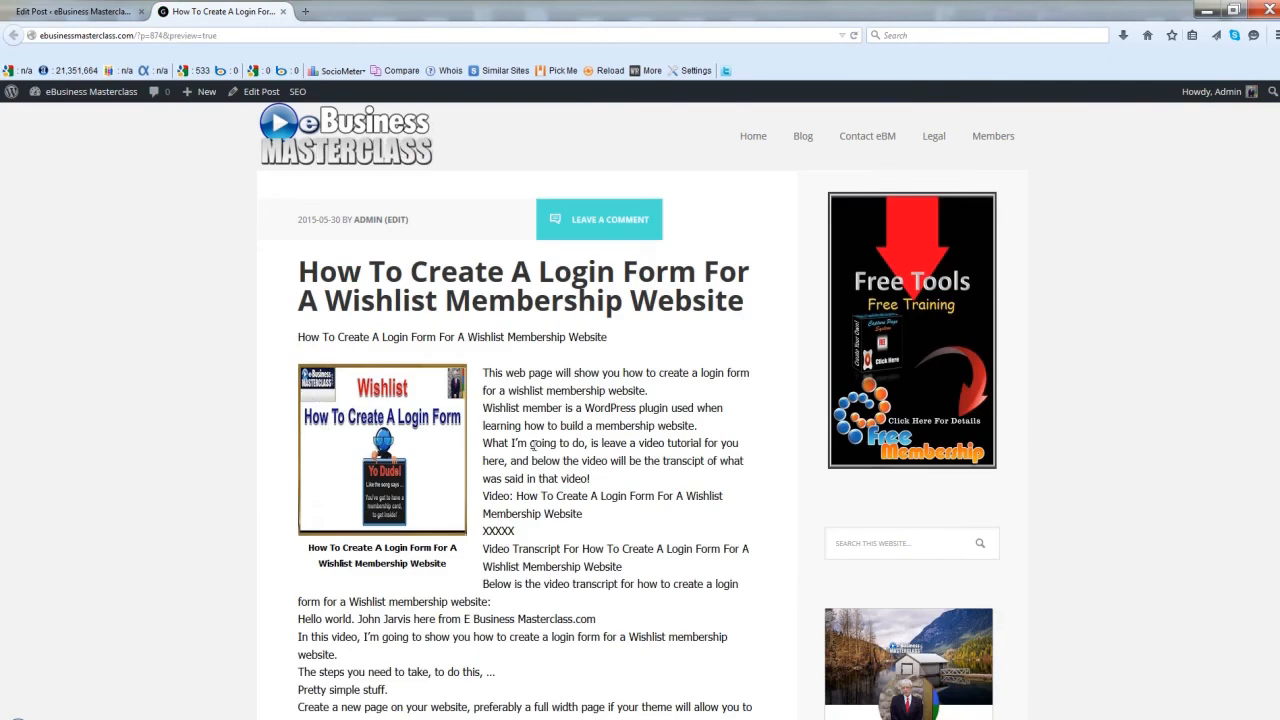
{"action": "scroll", "coordinate": [532, 445], "scroll_direction": "down", "scroll_amount": 5}
{"action": "scroll", "coordinate": [534, 445], "scroll_direction": "up", "scroll_amount": 5}
{"action": "key", "text": "ctrl+shift+Tab"}
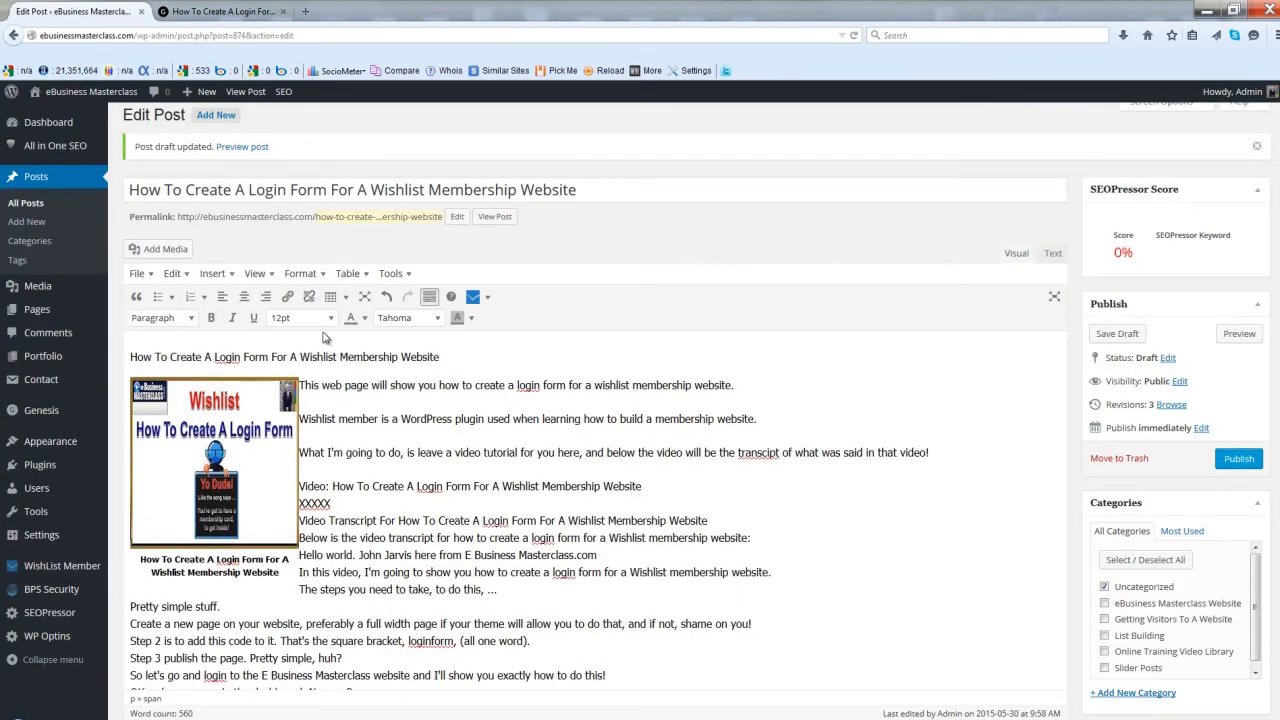
Format the title line above the image as Heading 1 with a 10pt font size.
{"action": "left_click_drag", "start_coordinate": [449, 357], "coordinate": [121, 352]}
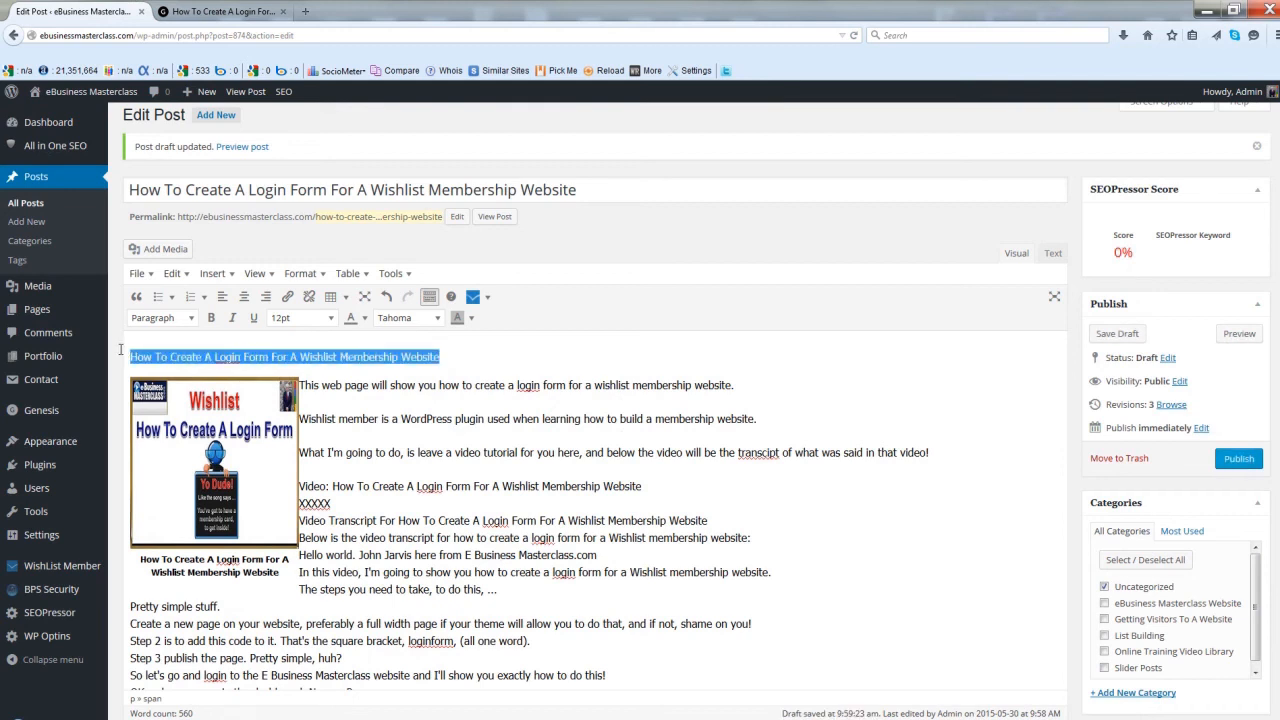
{"action": "left_click", "coordinate": [191, 318]}
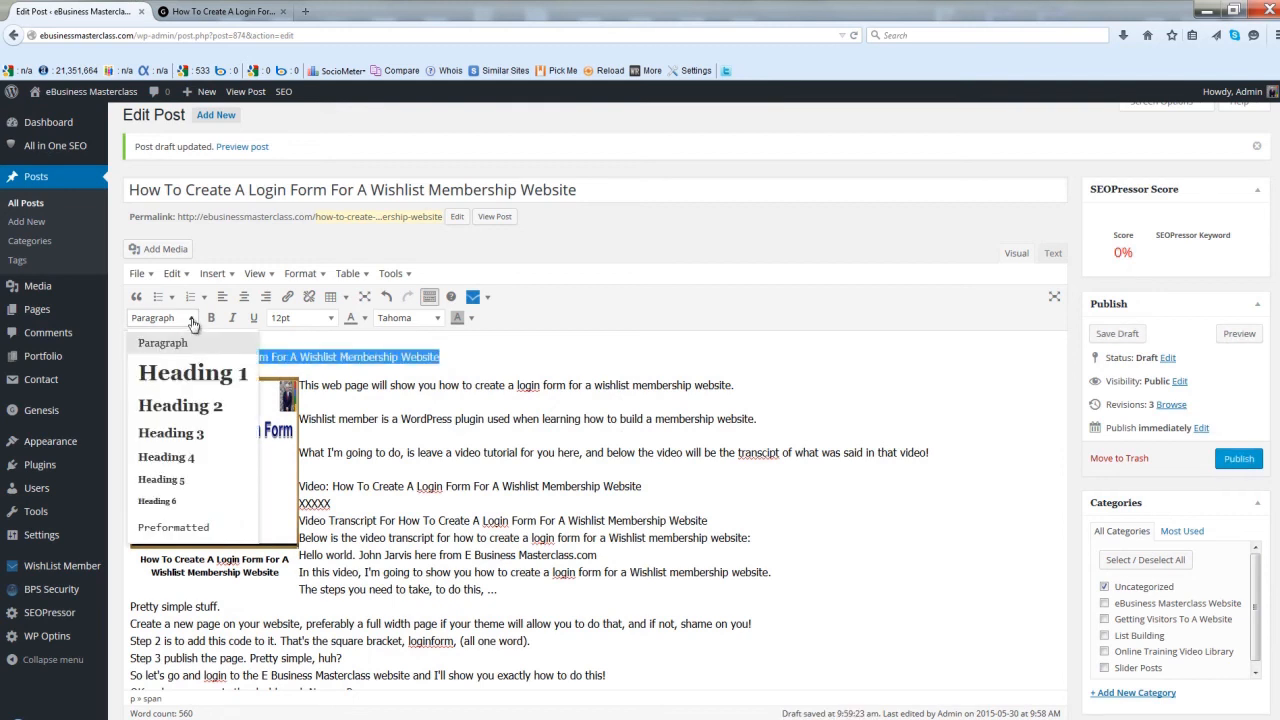
{"action": "left_click", "coordinate": [182, 373]}
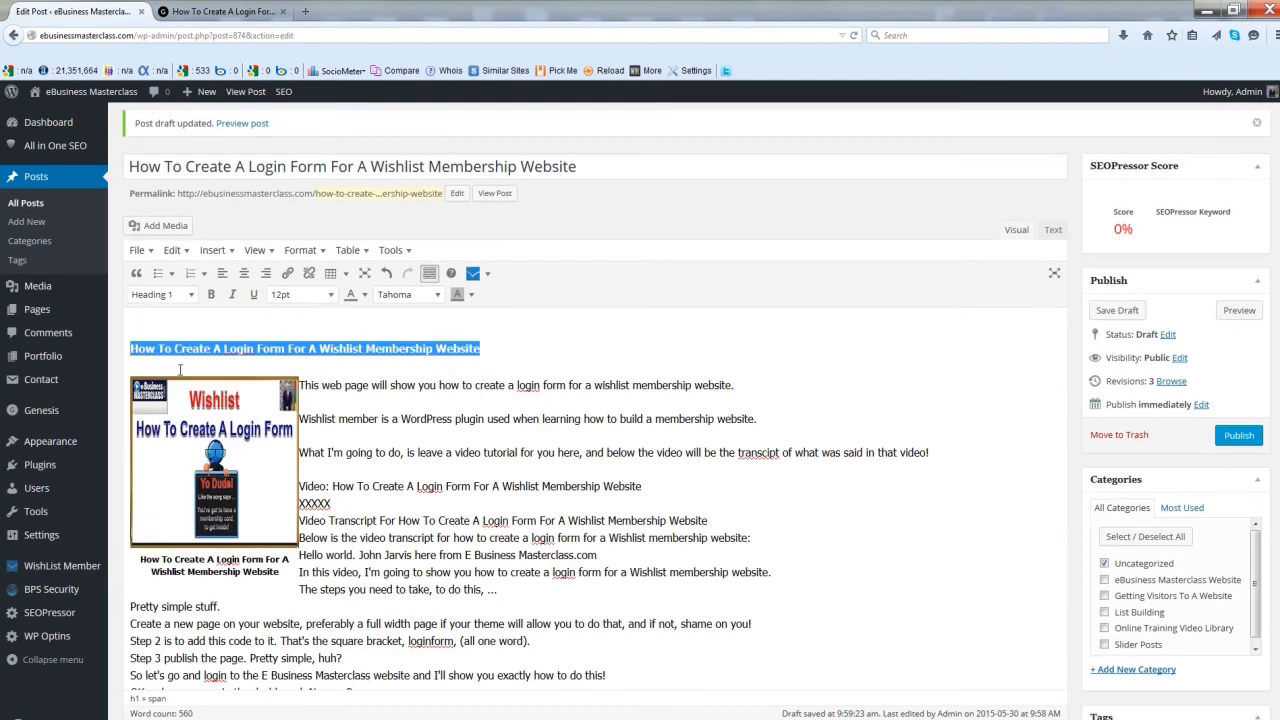
{"action": "left_click", "coordinate": [332, 296]}
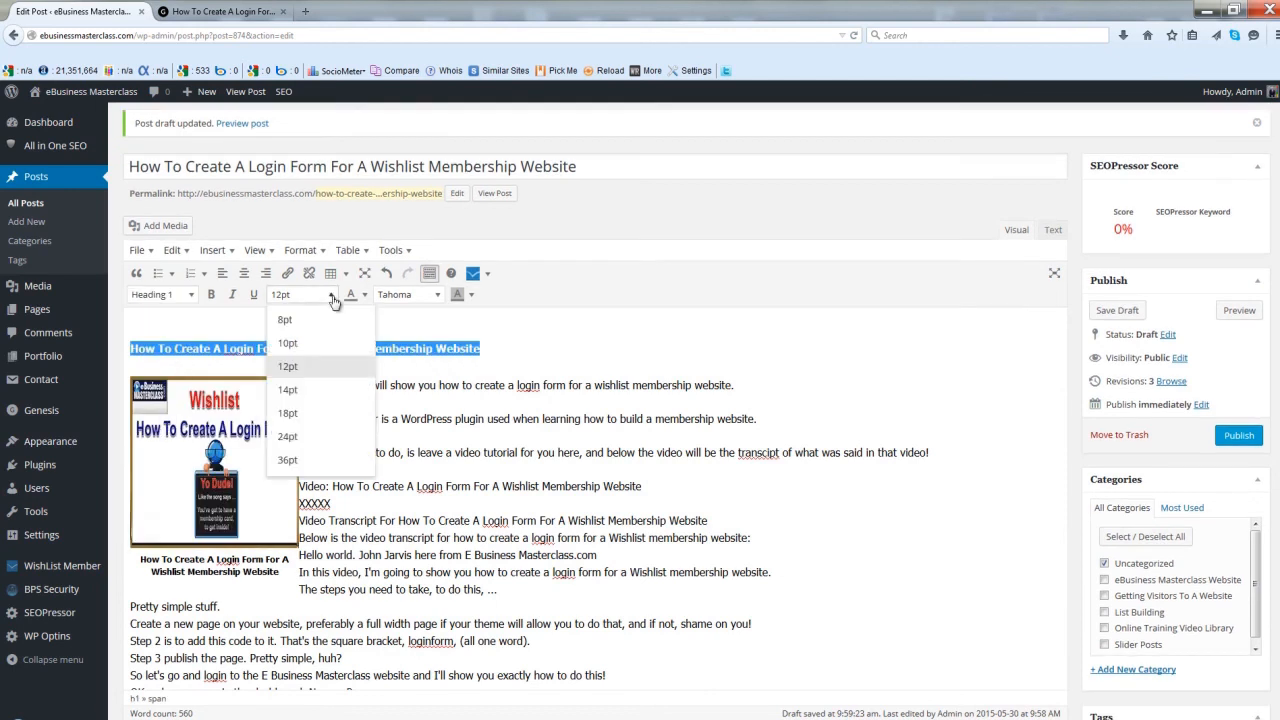
{"action": "left_click", "coordinate": [288, 342]}
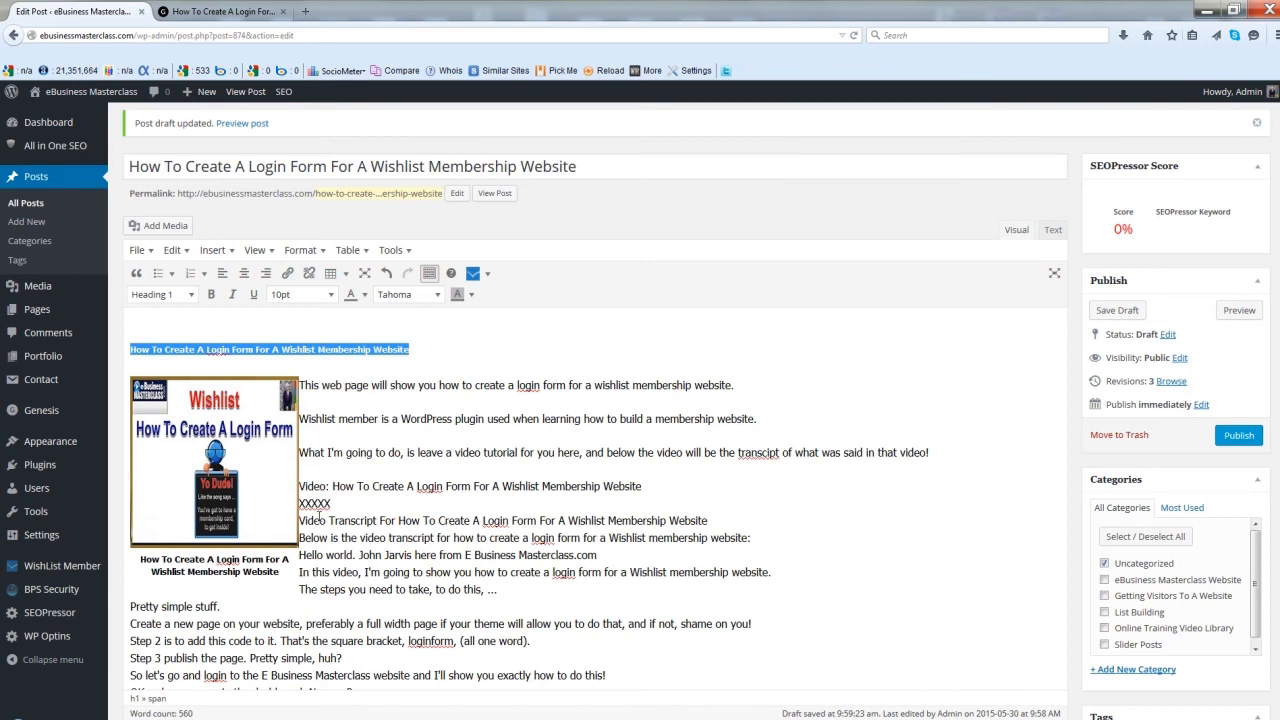
Add a blank line after the "Video Transcript For..." line and another after the "What I'm going to do" paragraph.
{"action": "left_click", "coordinate": [712, 520]}
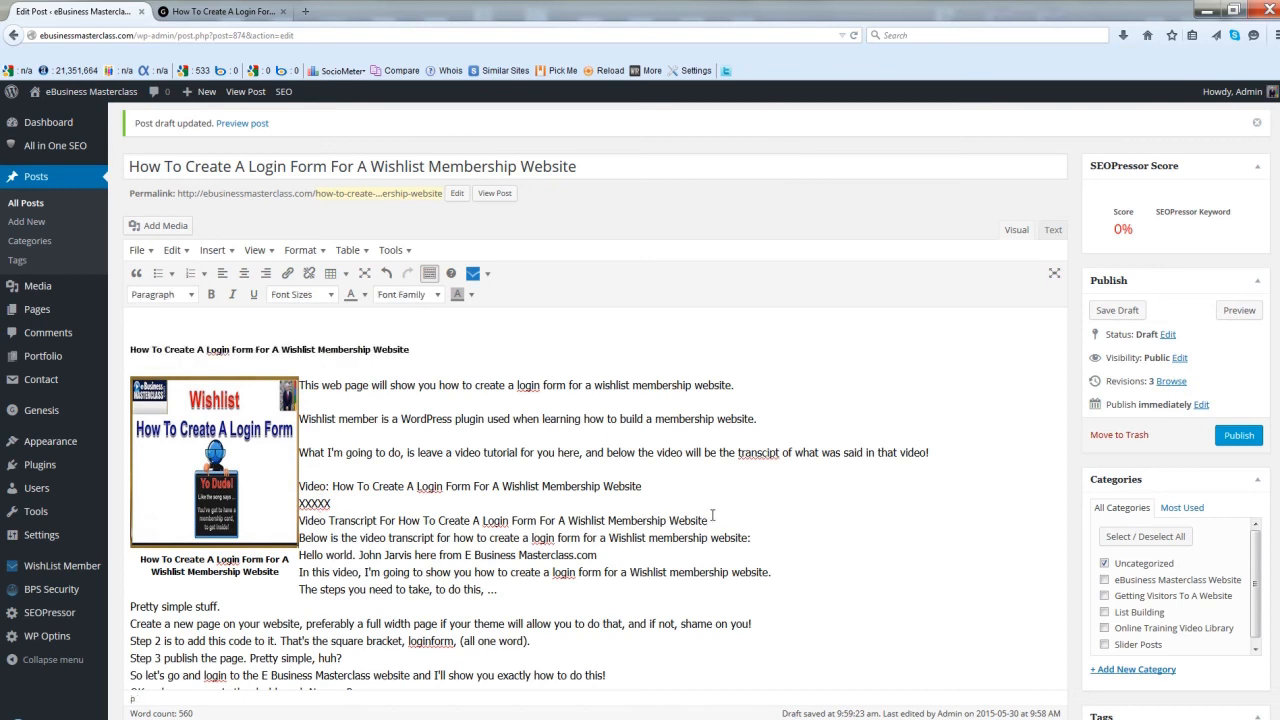
{"action": "key", "text": "Return"}
{"action": "left_click", "coordinate": [744, 493]}
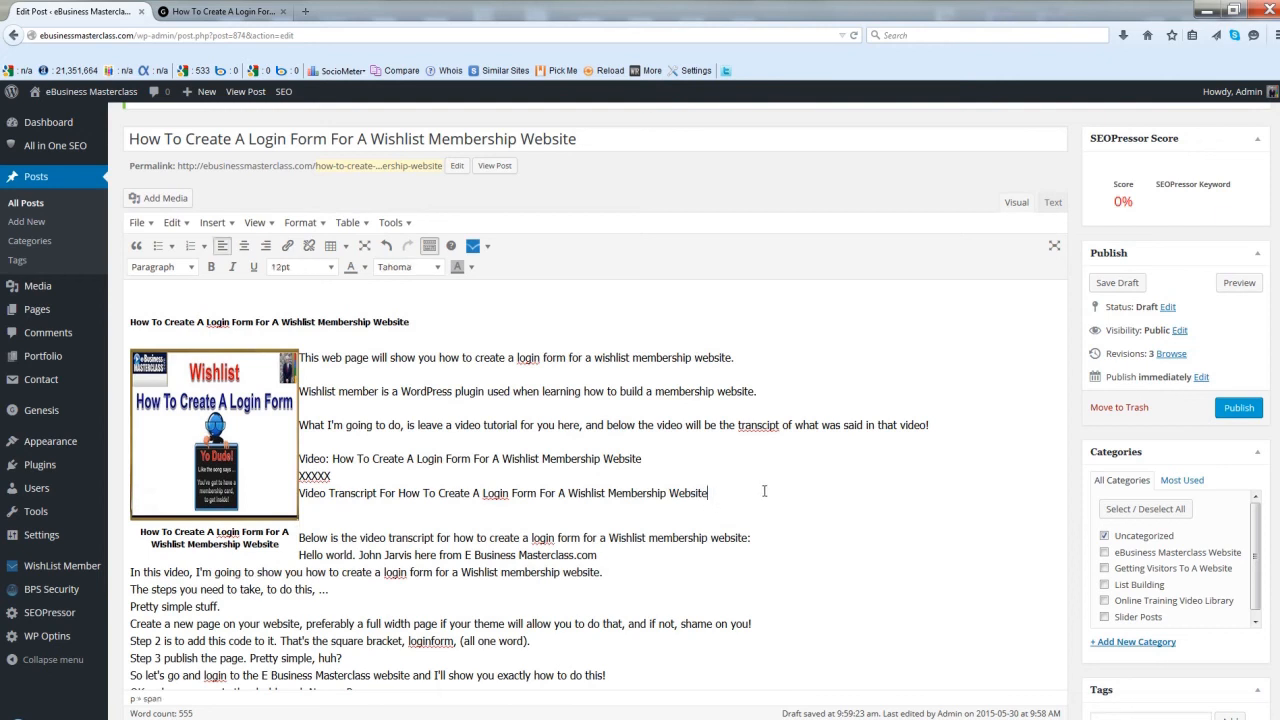
{"action": "left_click", "coordinate": [934, 425]}
{"action": "key", "text": "Return"}
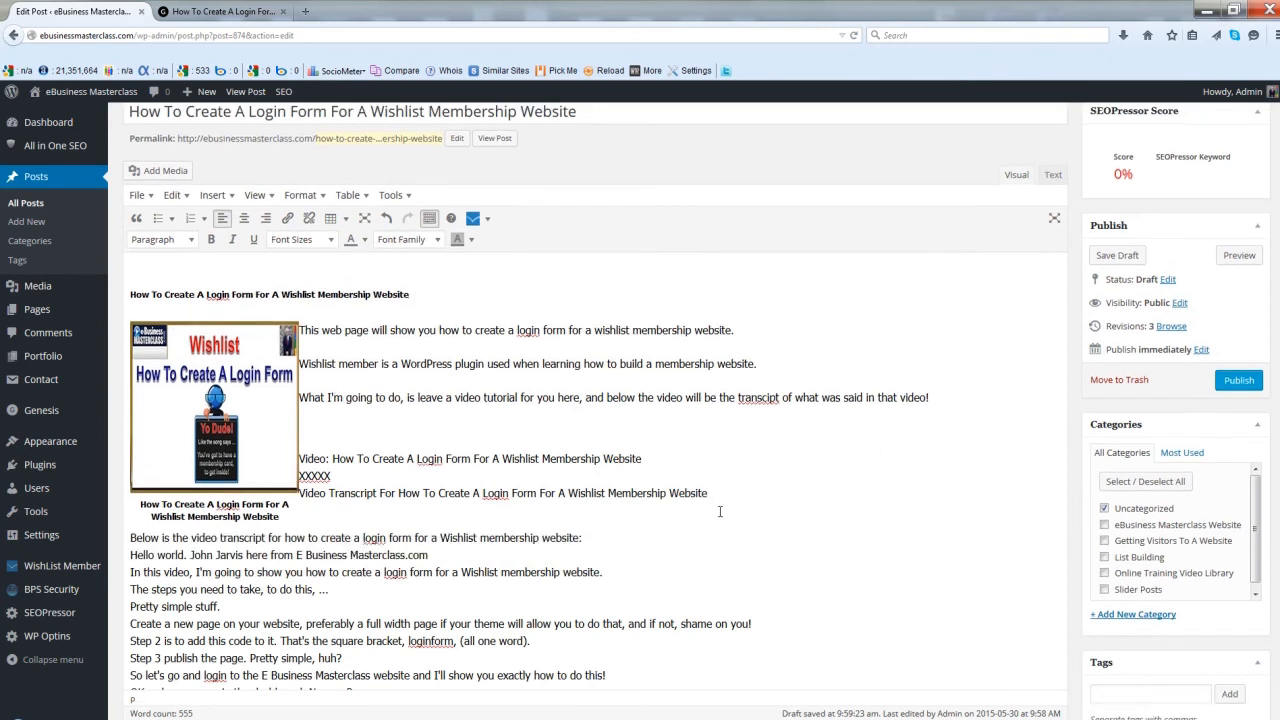
Center the video title, XXXXX placeholder and transcript title lines, and add blank lines before and after the placeholder.
{"action": "left_click_drag", "start_coordinate": [727, 503], "coordinate": [298, 455]}
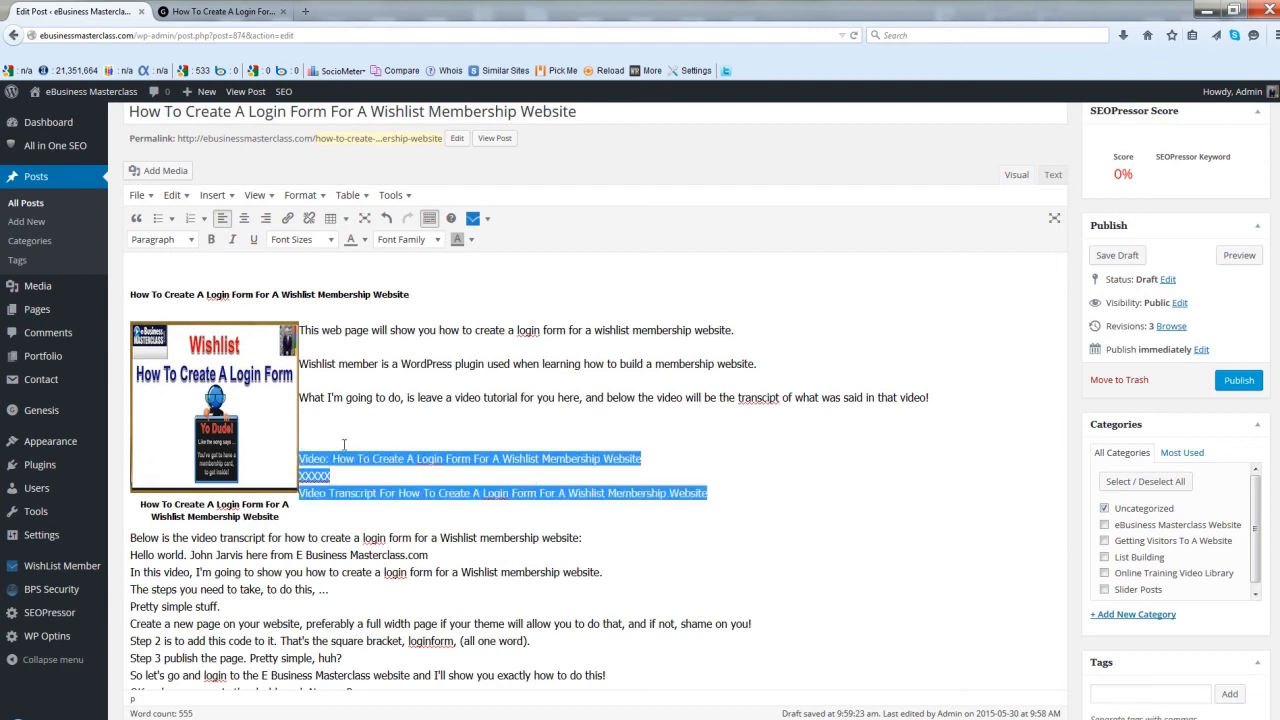
{"action": "left_click", "coordinate": [245, 222]}
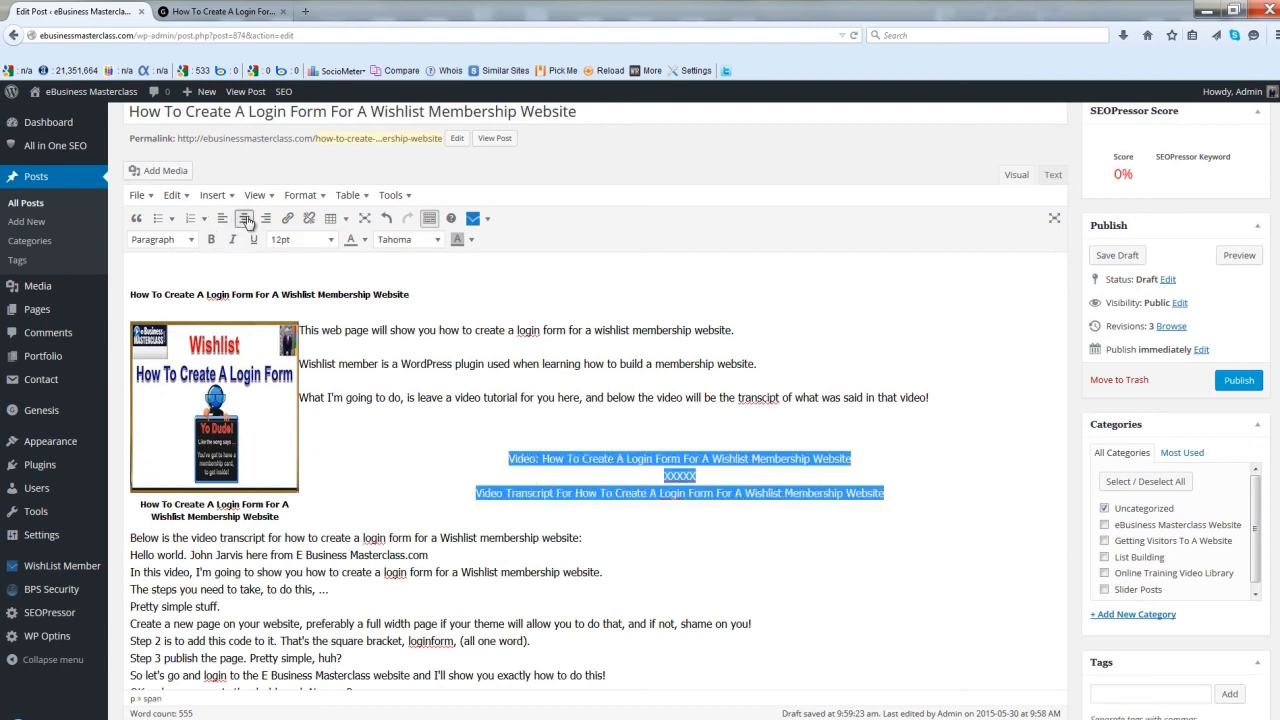
{"action": "left_click", "coordinate": [872, 451]}
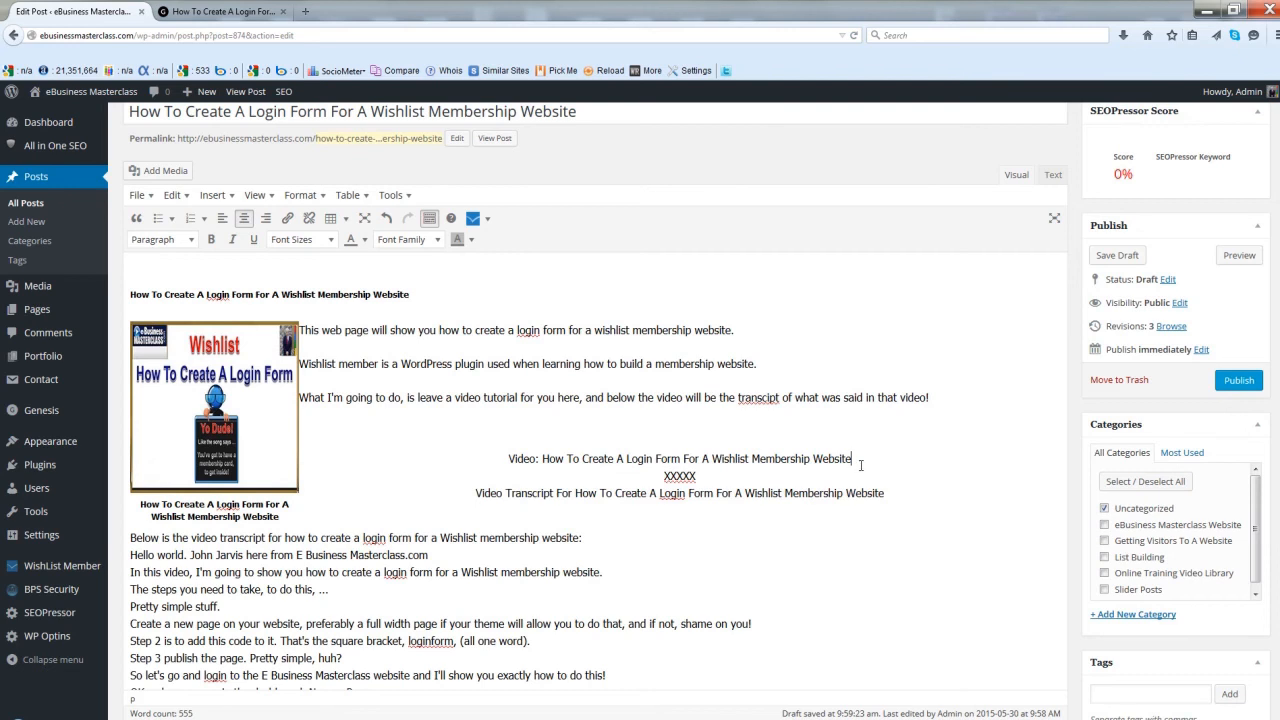
{"action": "key", "text": "Return"}
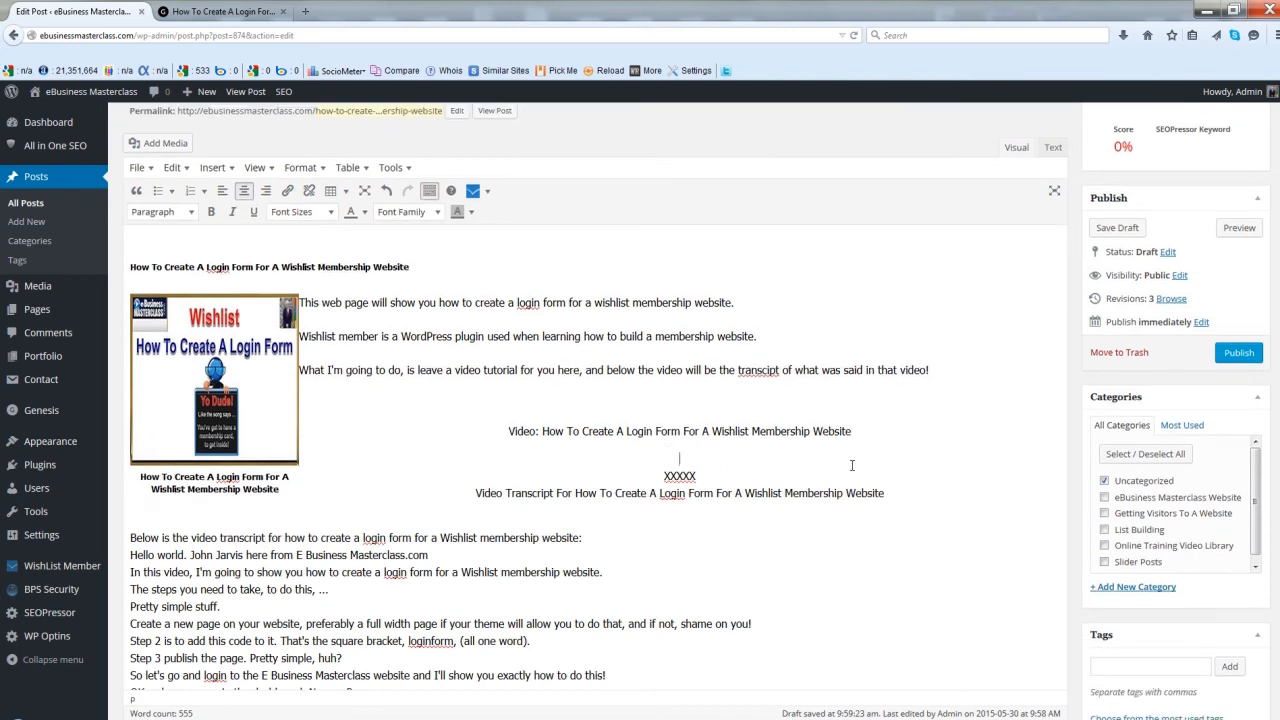
{"action": "key", "text": "Return"}
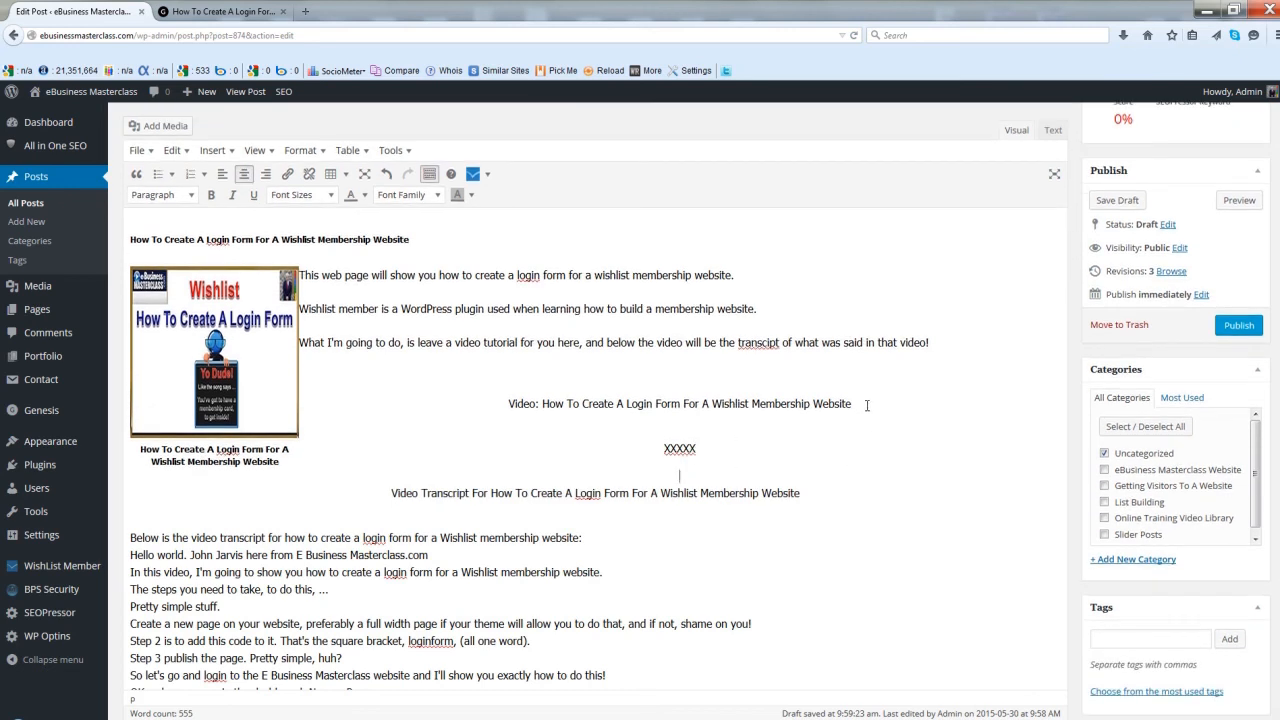
Format the line "Video: How To Create A Login Form For A Wishlist Membership Website" as Heading 2 and make it bold.
{"action": "left_click_drag", "start_coordinate": [866, 404], "coordinate": [474, 415]}
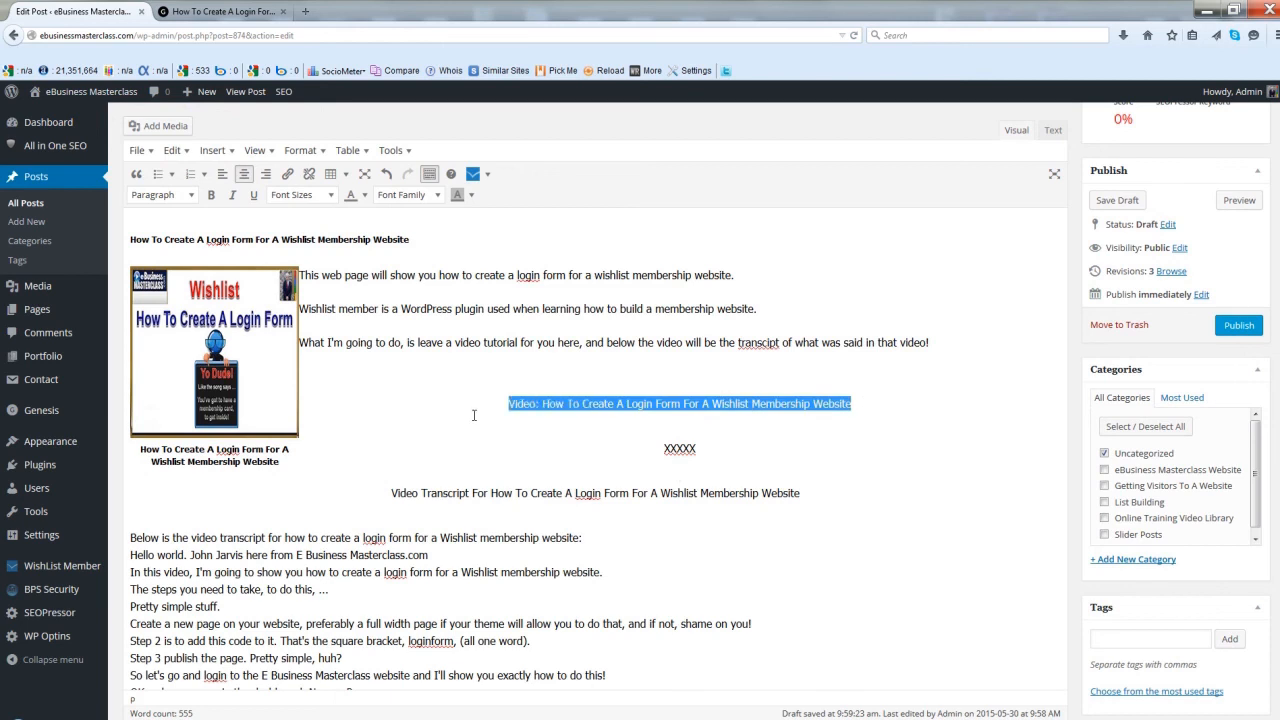
{"action": "left_click", "coordinate": [190, 195]}
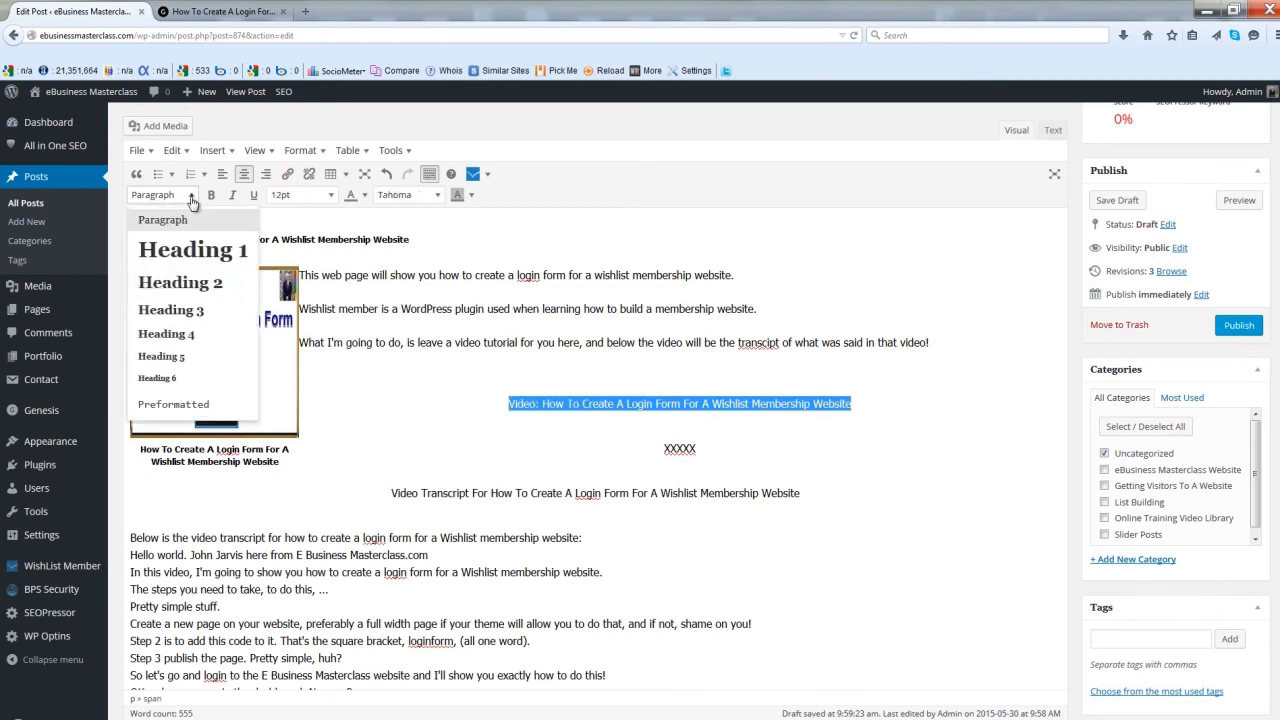
{"action": "left_click", "coordinate": [180, 283]}
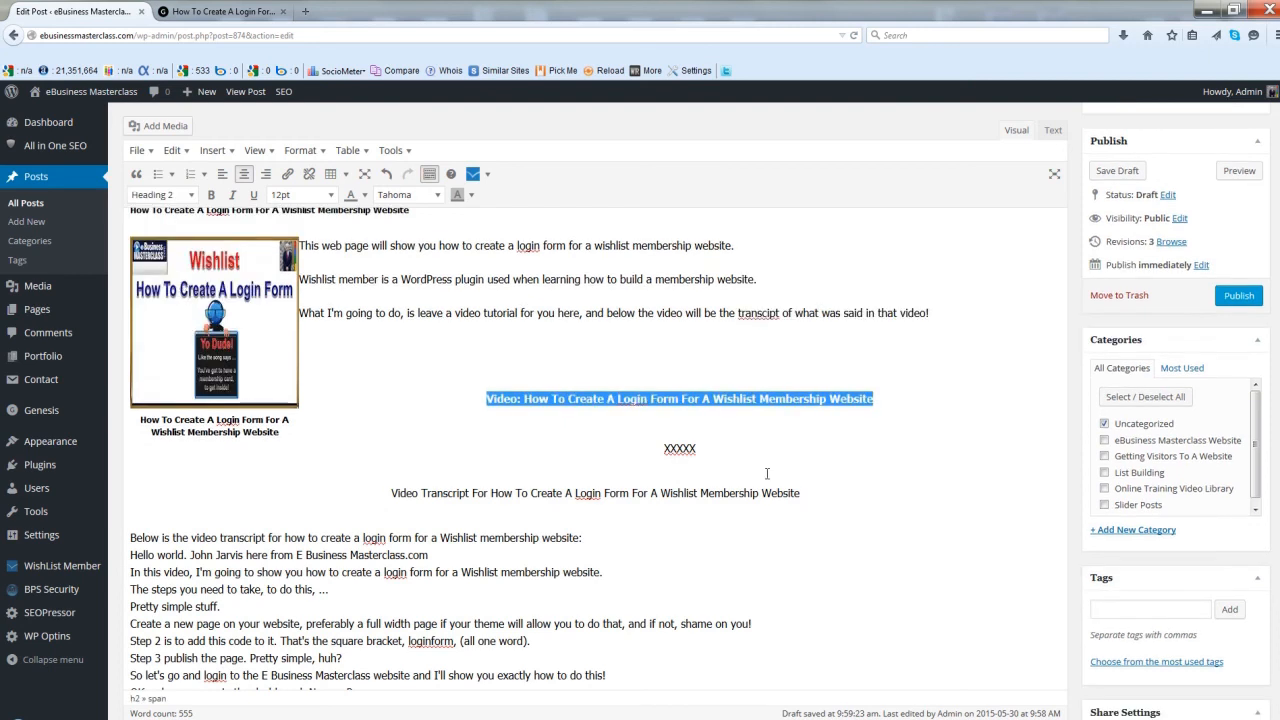
{"action": "left_click", "coordinate": [211, 195]}
Make the "Video Transcript For How To Create A Login Form For A Wishlist Membership Website" line bold and format it as Heading 3.
{"action": "left_click_drag", "start_coordinate": [800, 493], "coordinate": [391, 492]}
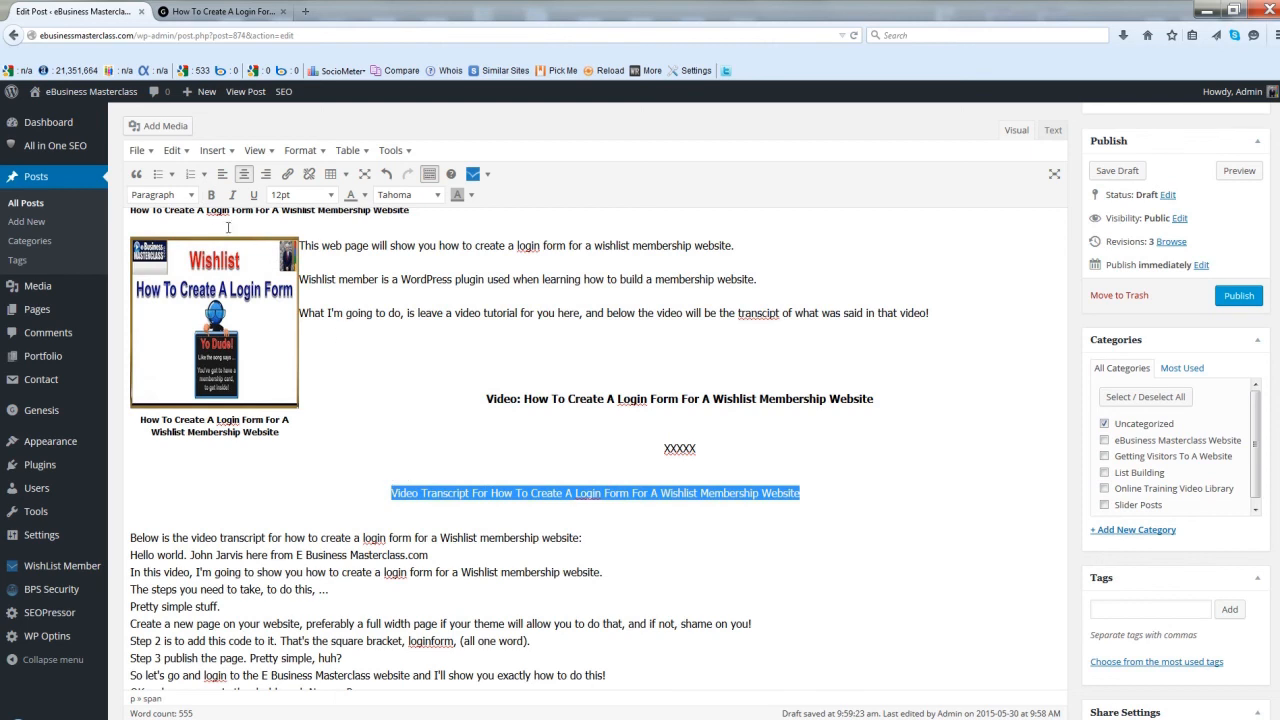
{"action": "left_click", "coordinate": [210, 195]}
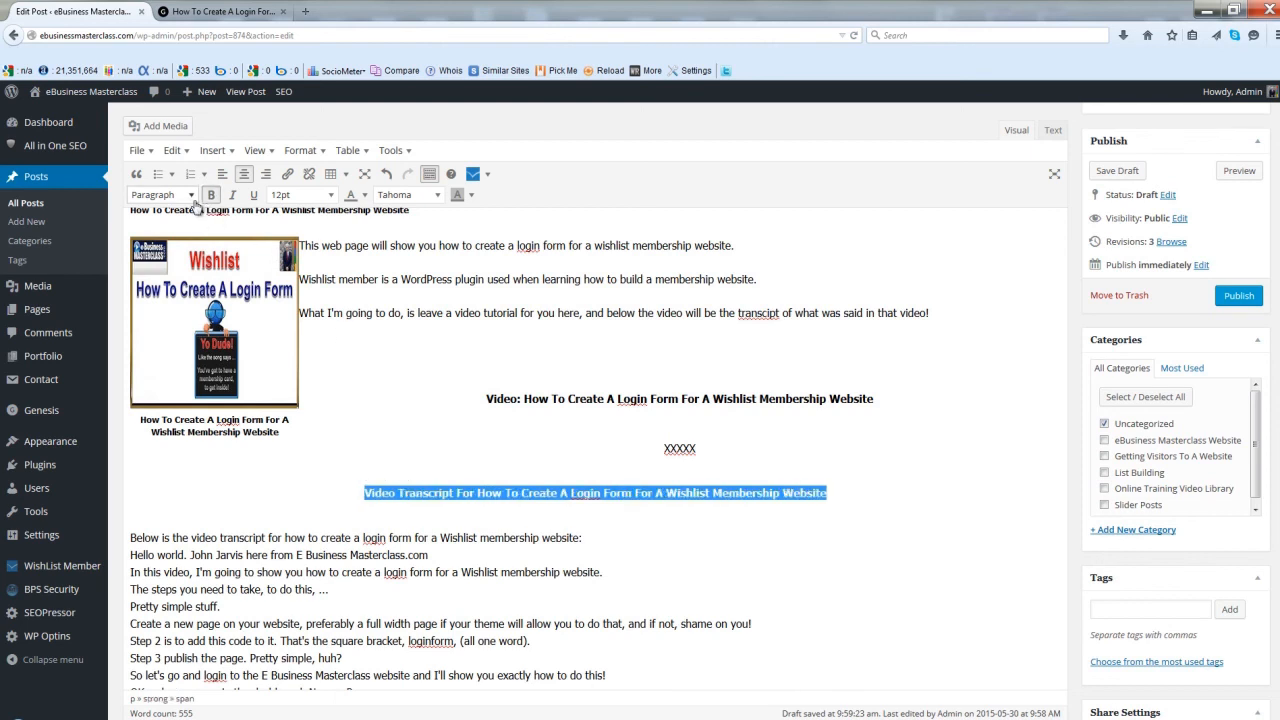
{"action": "left_click", "coordinate": [191, 196]}
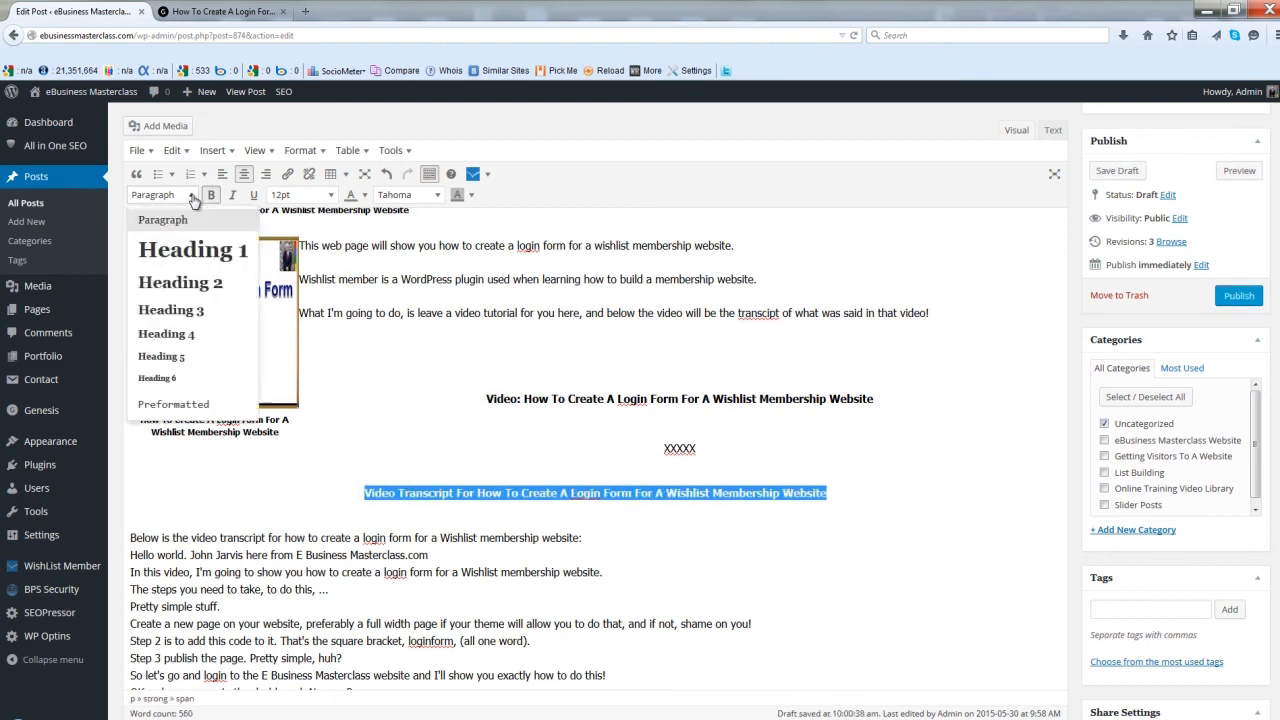
{"action": "left_click", "coordinate": [168, 313]}
{"action": "left_click", "coordinate": [846, 548]}
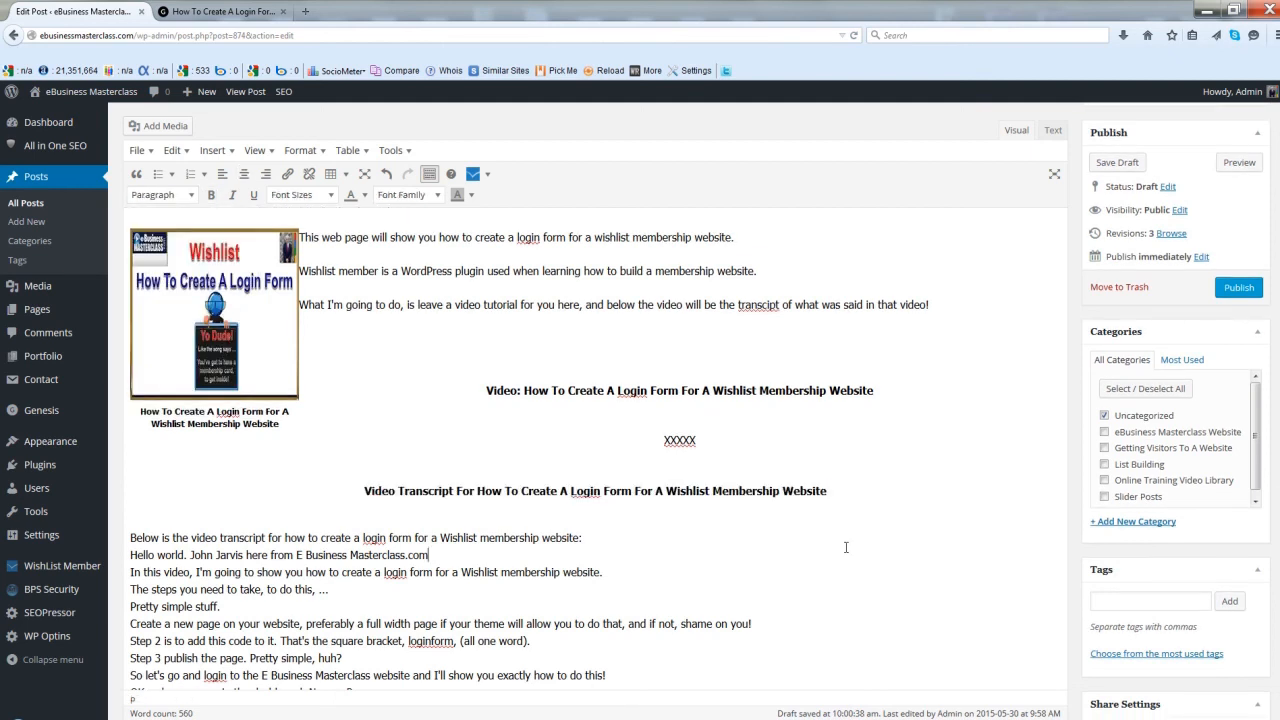
Preview the updated post, examine the new headings and the placeholder's spacing, and return to the editor.
{"action": "left_click", "coordinate": [1230, 166]}
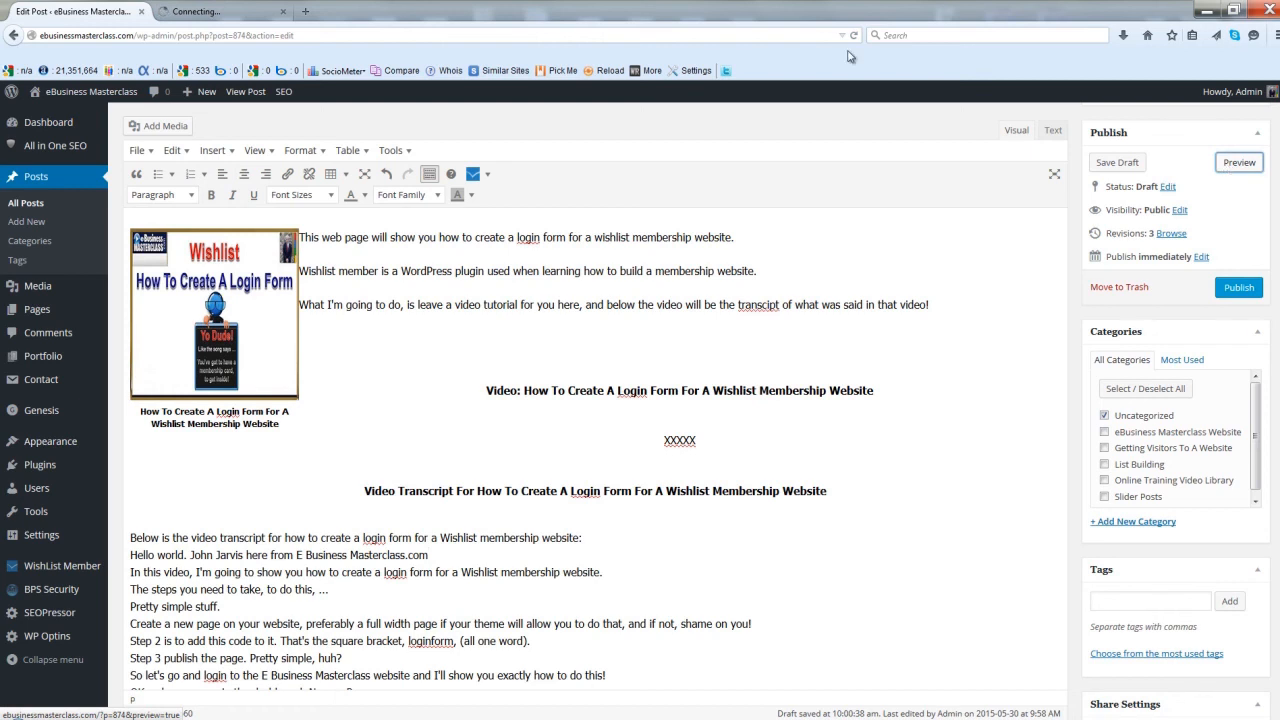
{"action": "left_click", "coordinate": [215, 12]}
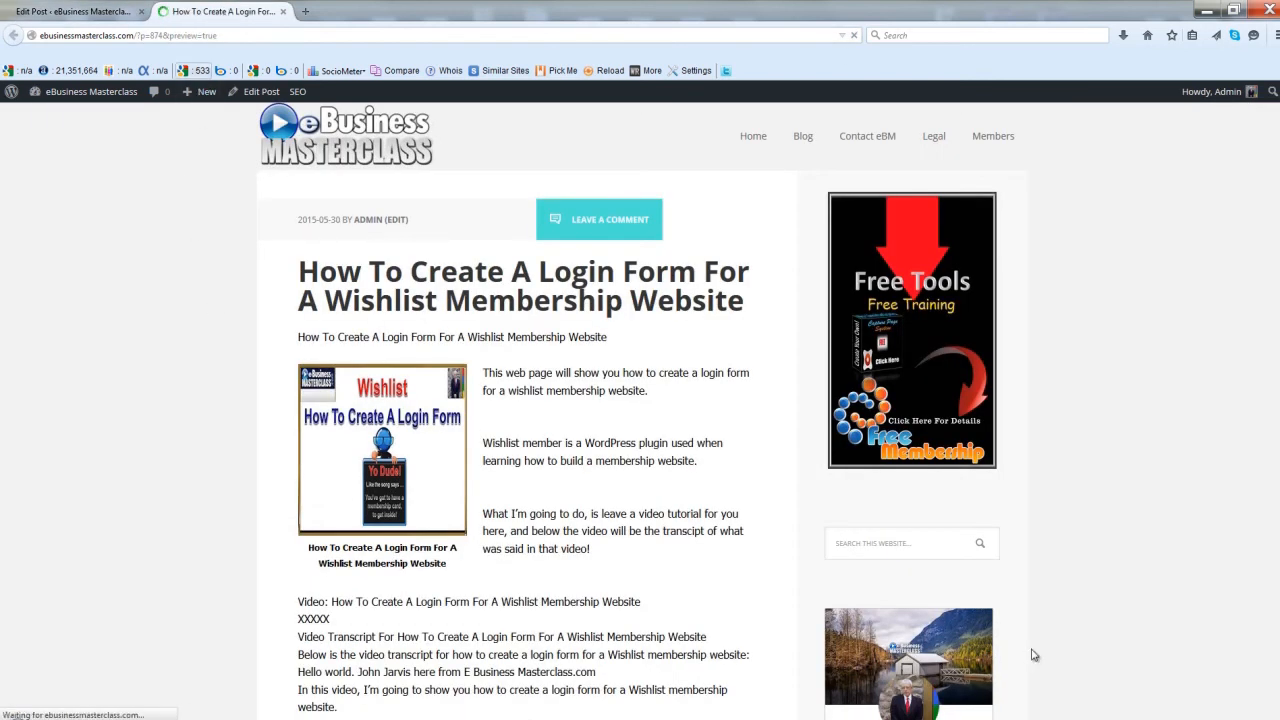
{"action": "scroll", "coordinate": [637, 410], "scroll_direction": "down", "scroll_amount": 5}
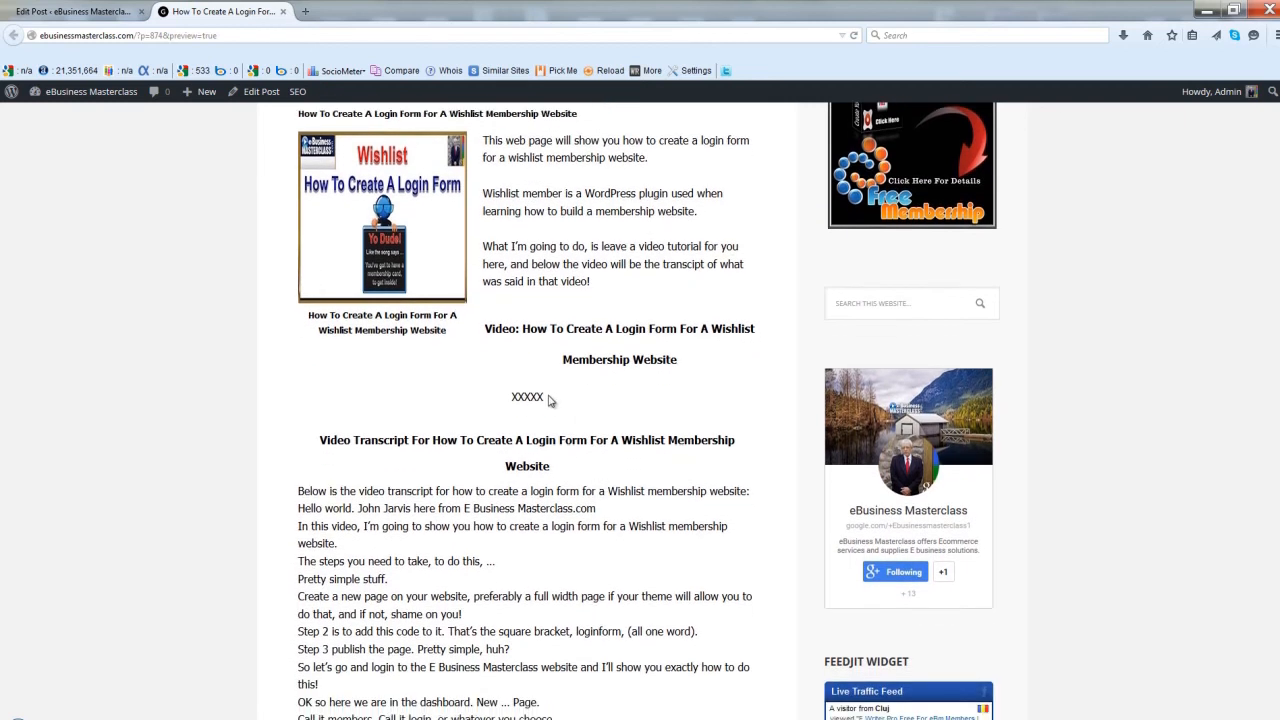
{"action": "left_click", "coordinate": [90, 14]}
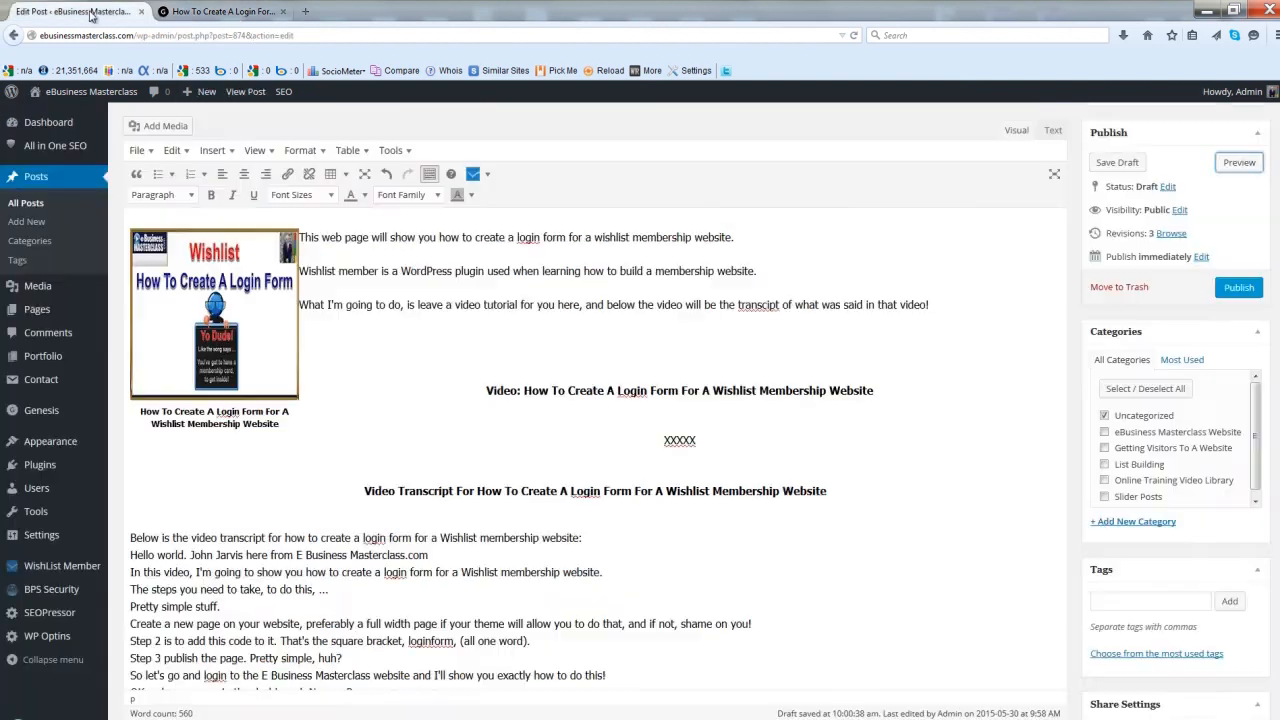
{"action": "left_click", "coordinate": [1053, 131]}
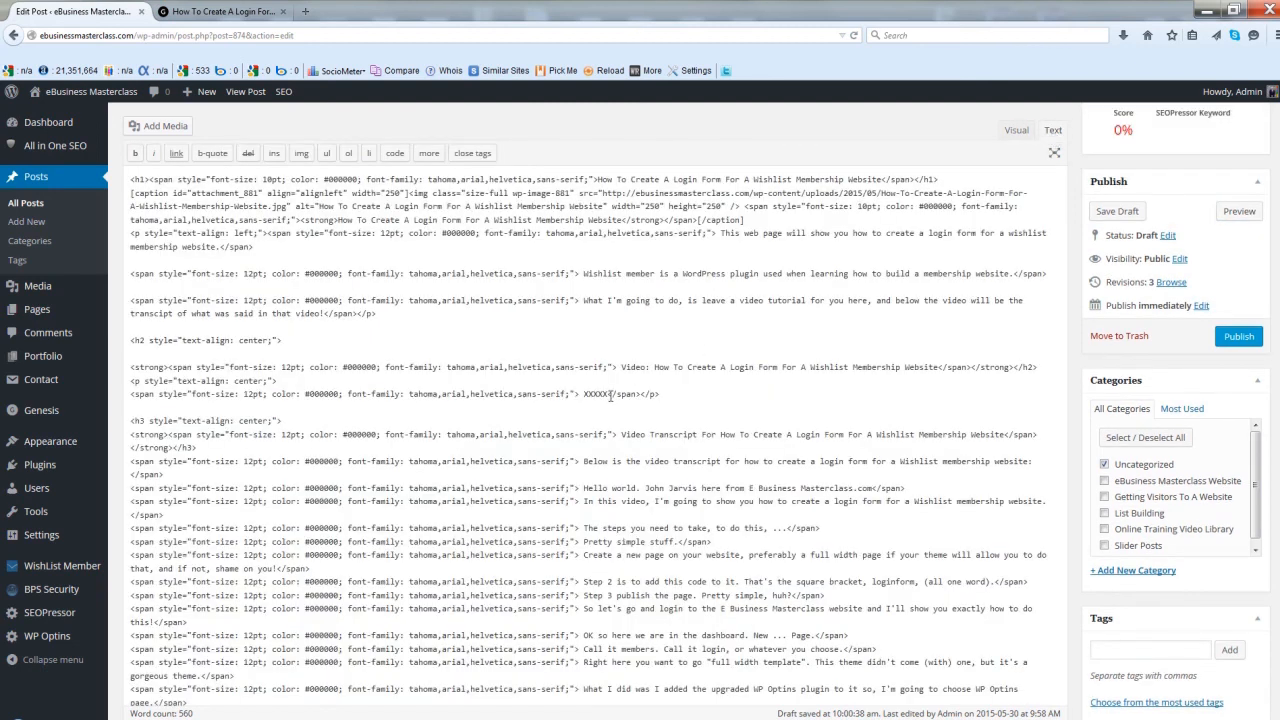
{"action": "left_click_drag", "start_coordinate": [610, 396], "coordinate": [586, 398]}
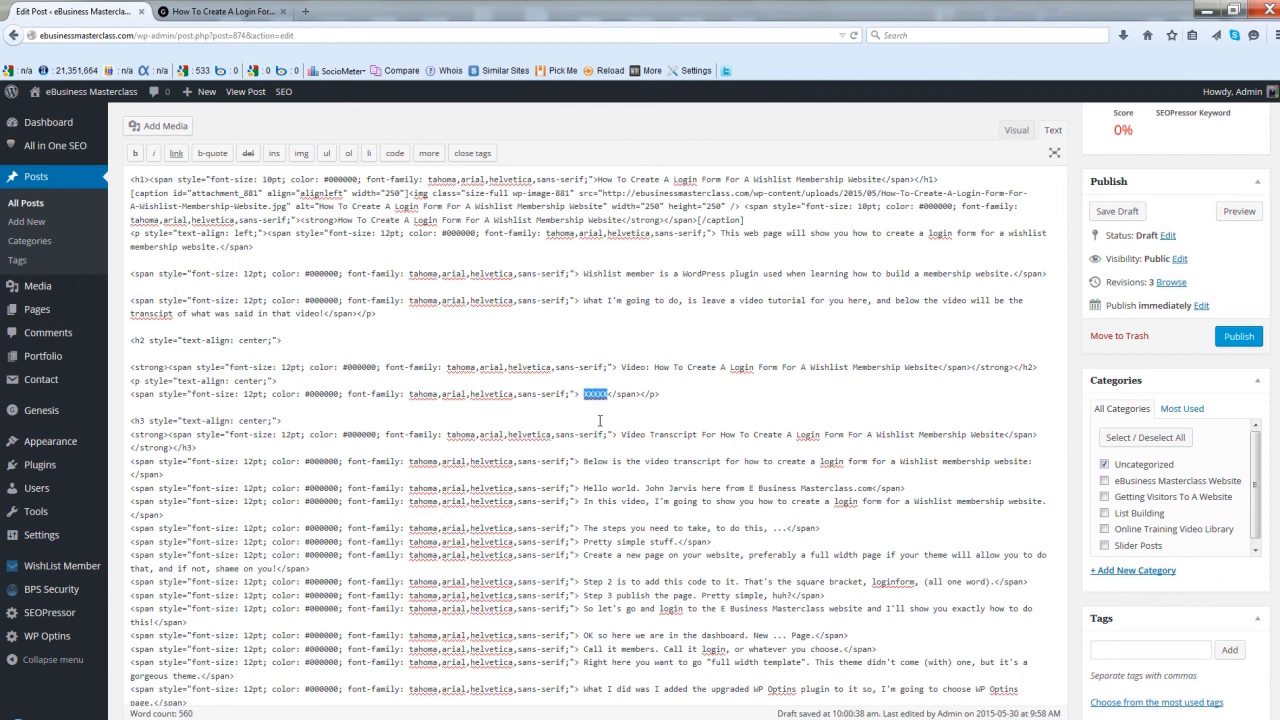
{"action": "type", "text": "<iframe width=\"580\" height=\"320\" src=\"//www.youtube.com/embed/_hEkLaDFYWI?Ti52NDfzAcI\" frameborder=\"0\" allowfullscreen></iframe>"}
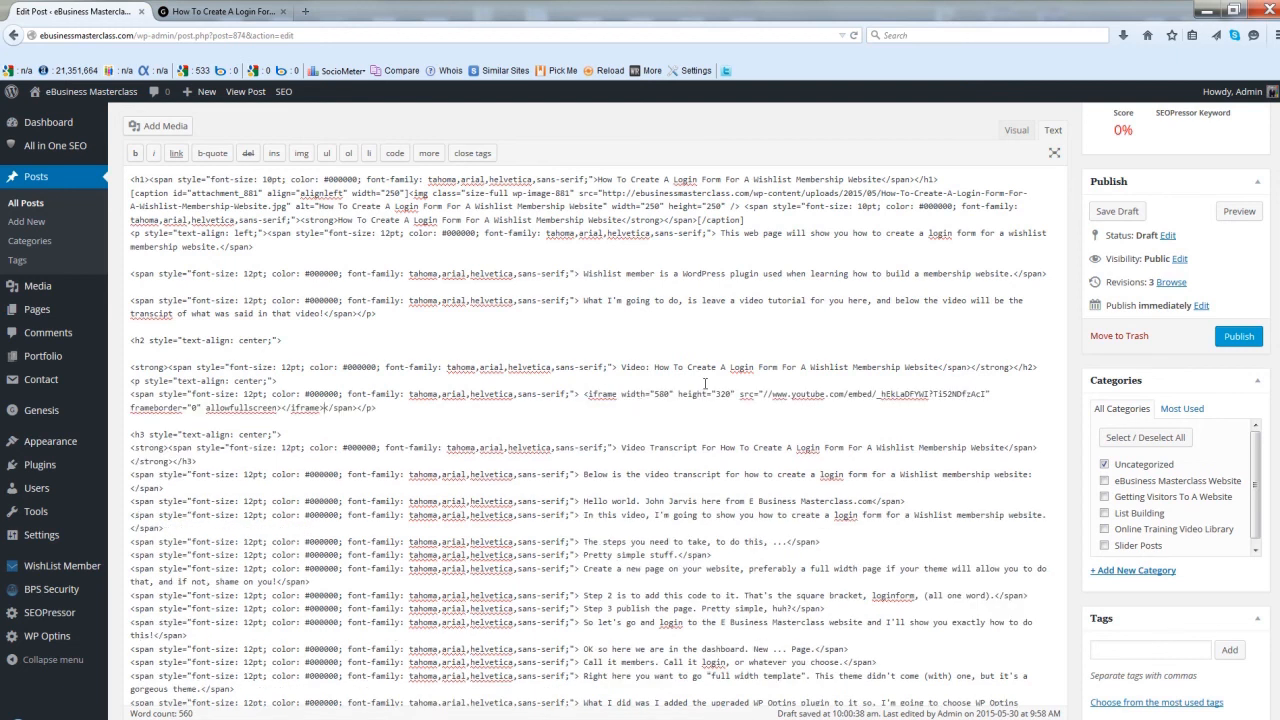
{"action": "left_click", "coordinate": [1016, 131]}
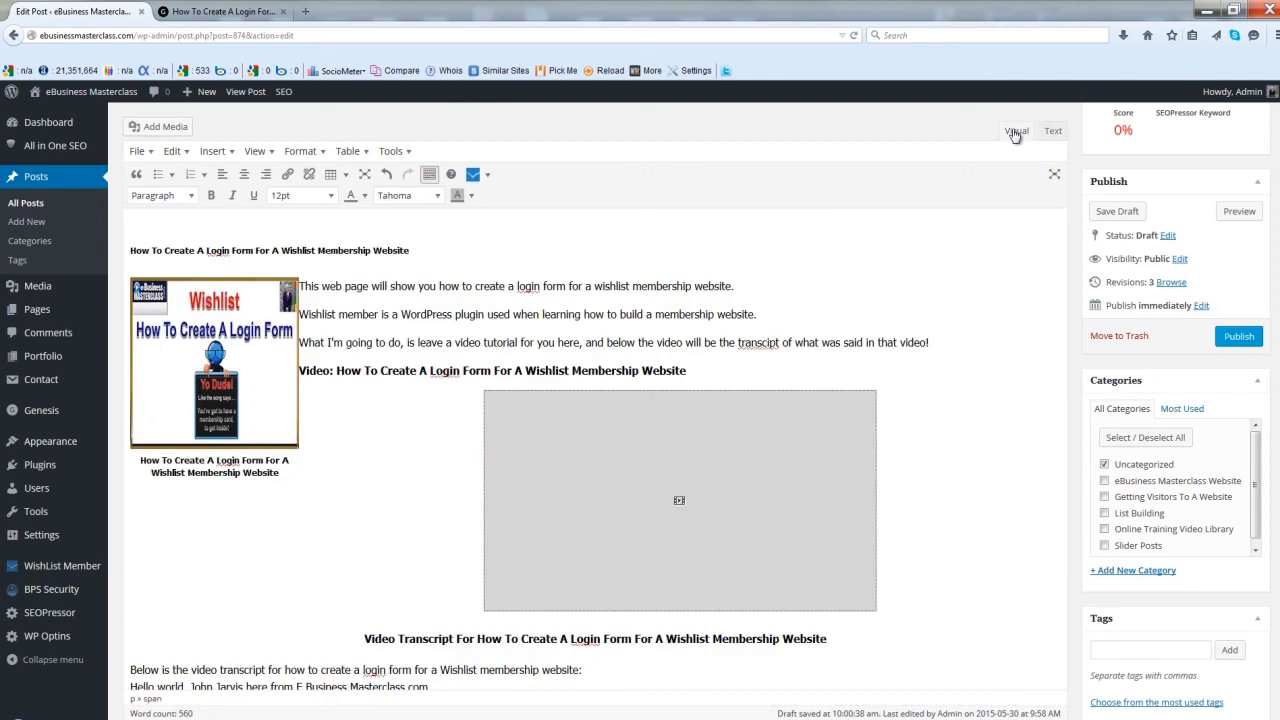
Preview the post again and check the embedded YouTube video below its heading.
{"action": "left_click", "coordinate": [1238, 212]}
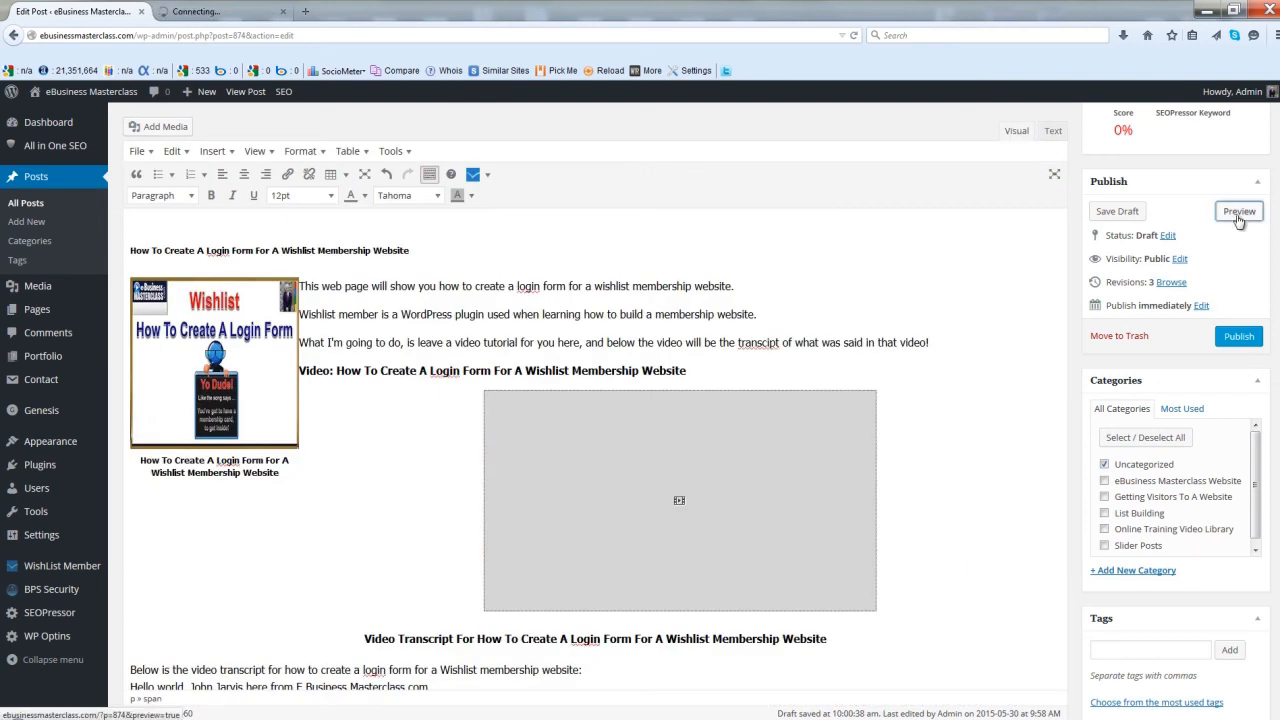
{"action": "left_click", "coordinate": [220, 12]}
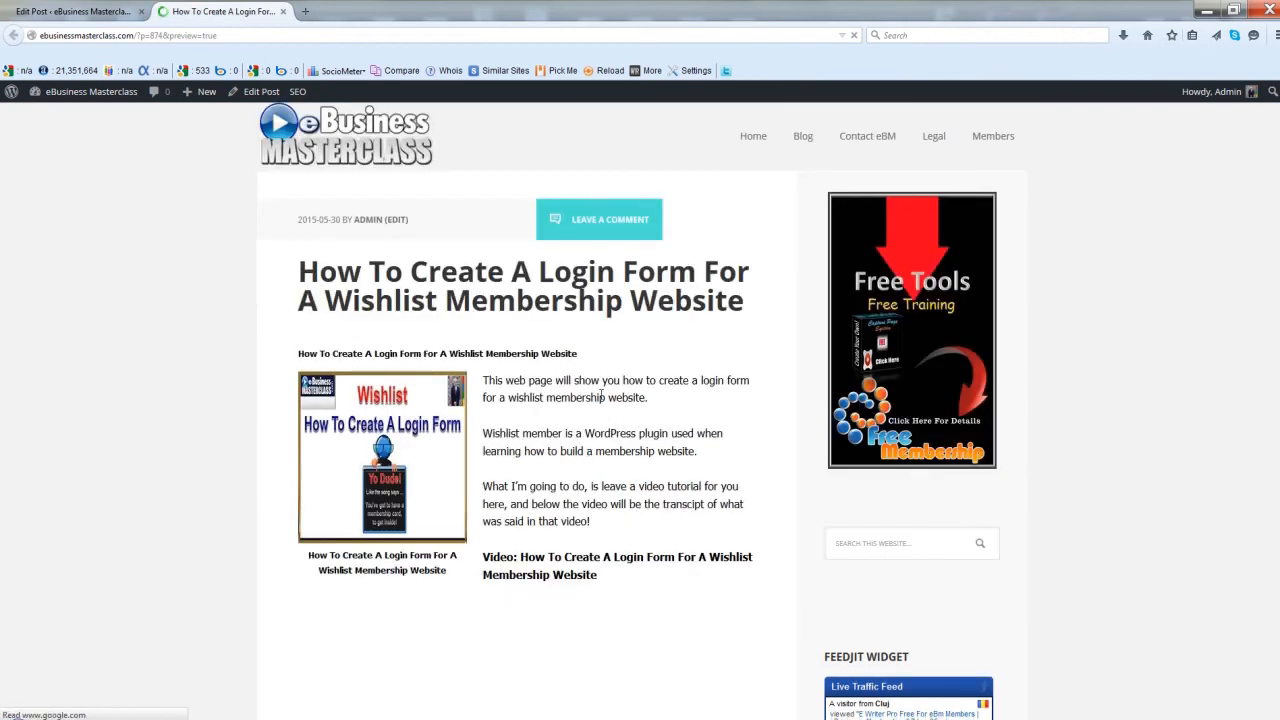
{"action": "scroll", "coordinate": [600, 361], "scroll_direction": "down", "scroll_amount": 1}
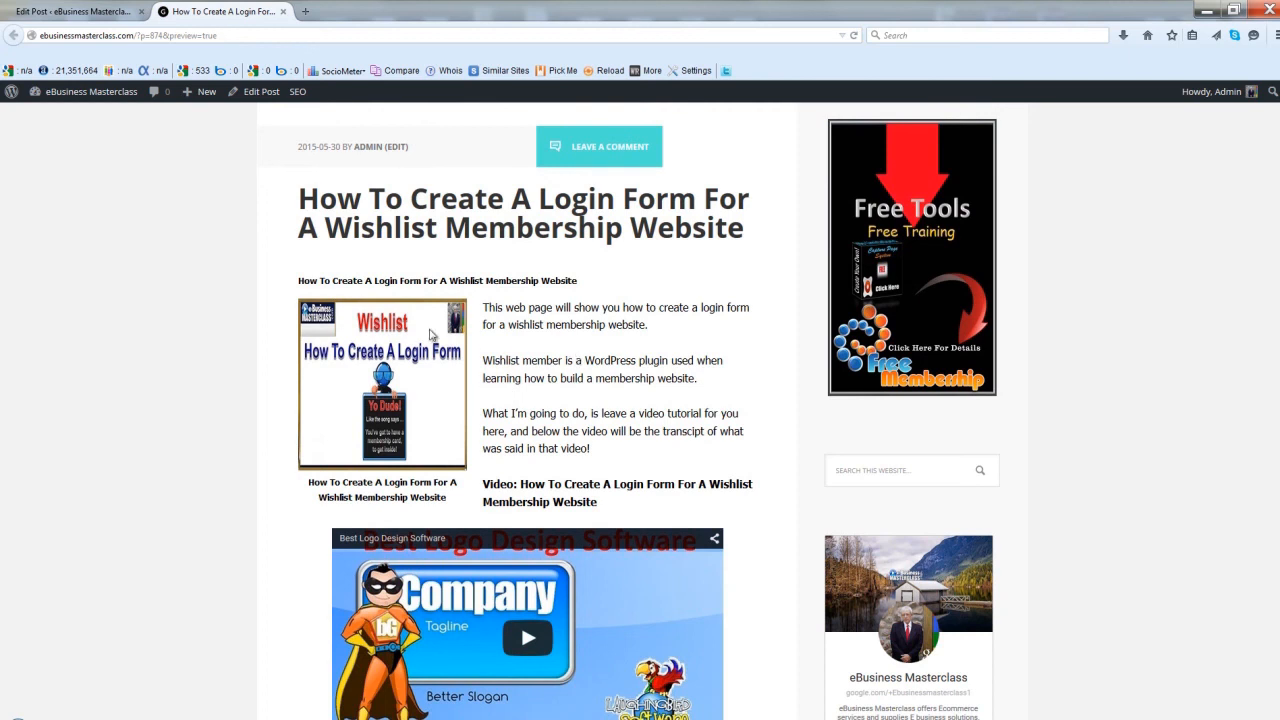
Read through the post preview from the captioned image and embedded video down to the end of the transcript.
{"action": "scroll", "coordinate": [515, 345], "scroll_direction": "down", "scroll_amount": 1}
{"action": "scroll", "coordinate": [193, 252], "scroll_direction": "down", "scroll_amount": 1}
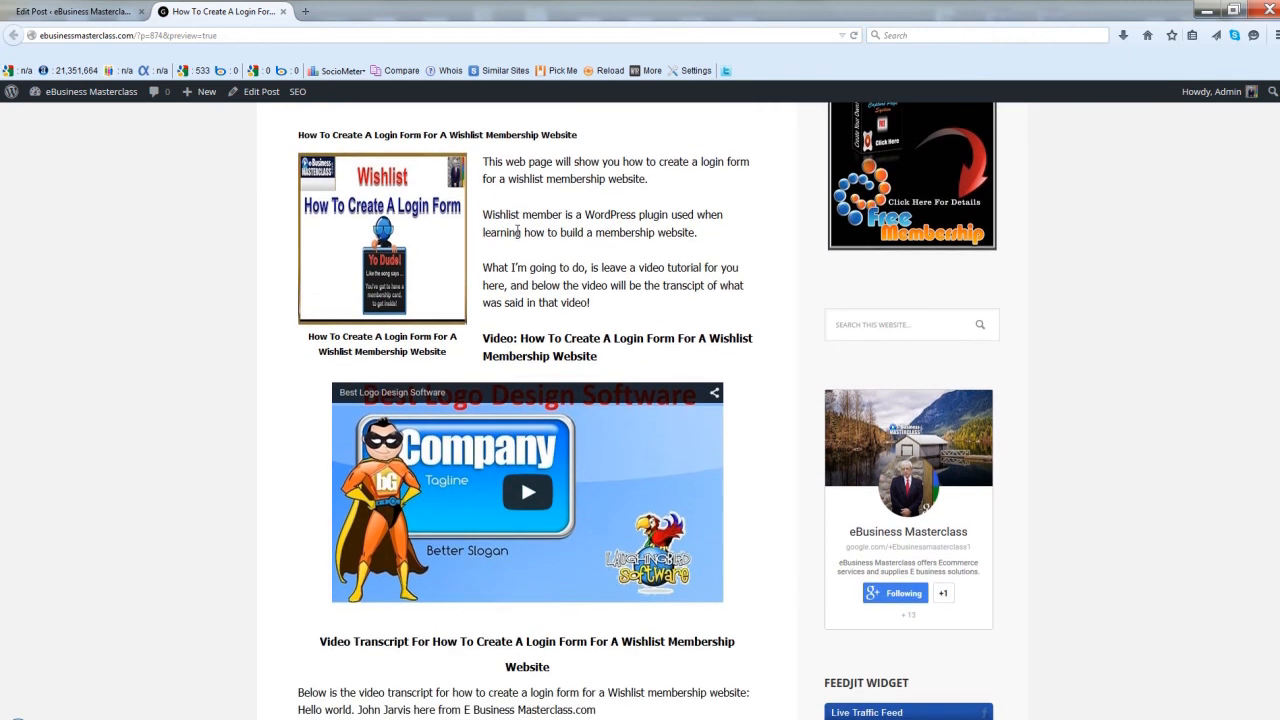
{"action": "scroll", "coordinate": [193, 318], "scroll_direction": "down", "scroll_amount": 3}
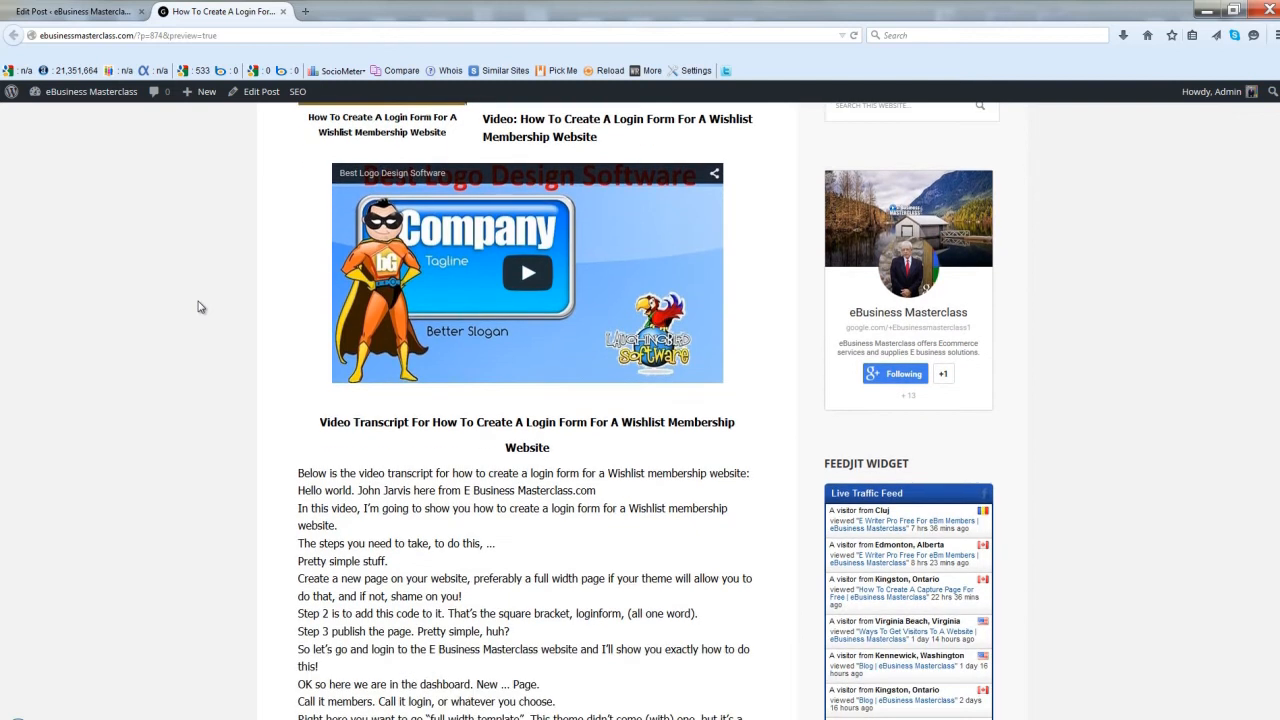
{"action": "scroll", "coordinate": [198, 307], "scroll_direction": "down", "scroll_amount": 3}
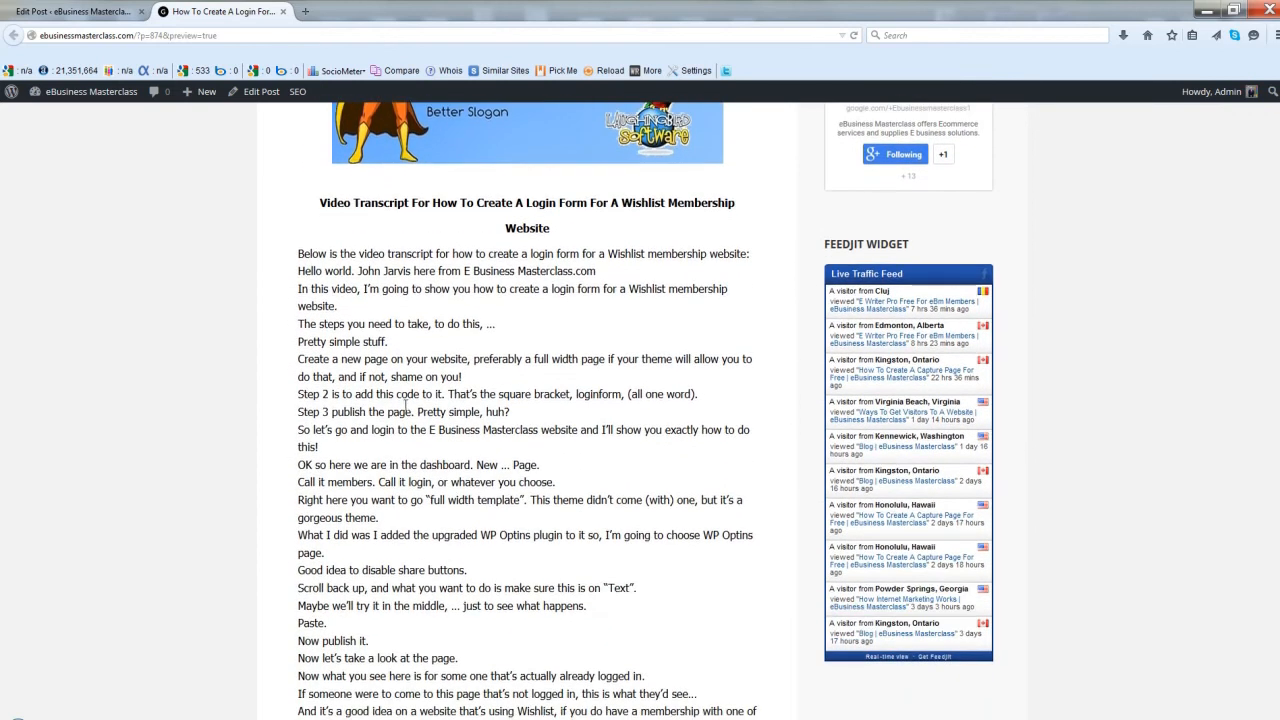
{"action": "scroll", "coordinate": [528, 425], "scroll_direction": "down", "scroll_amount": 4}
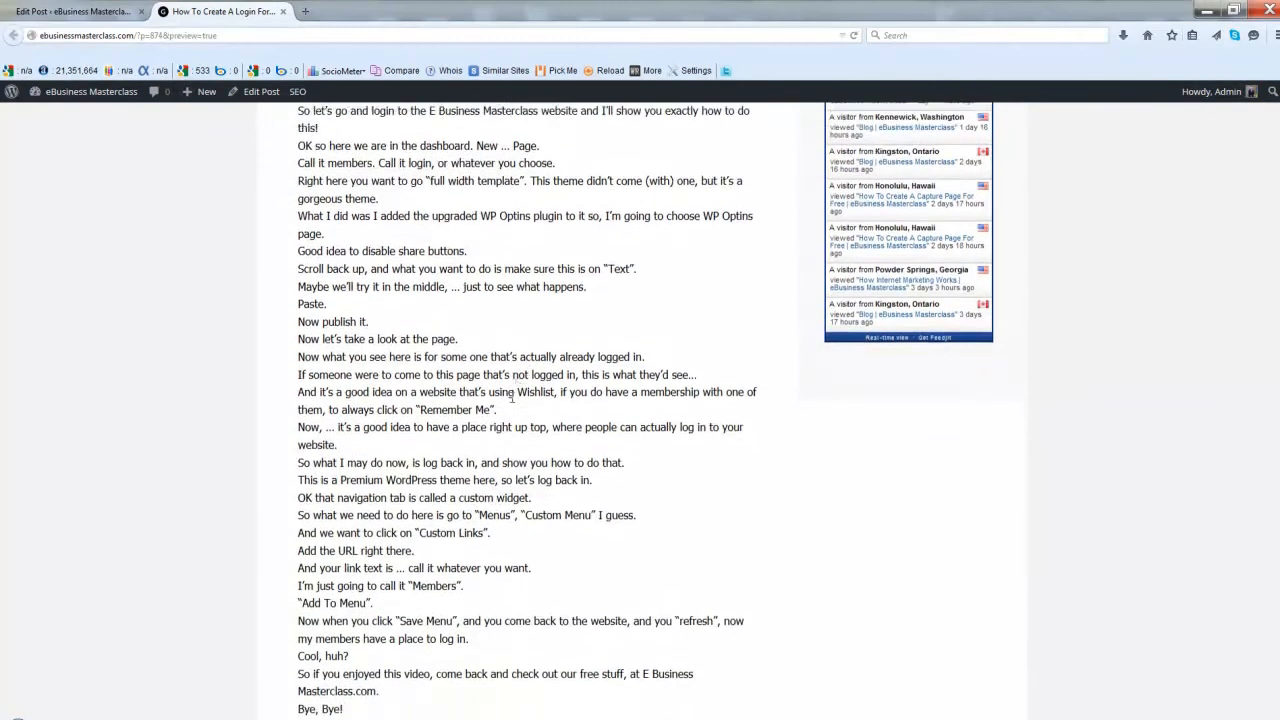
{"action": "scroll", "coordinate": [476, 392], "scroll_direction": "down", "scroll_amount": 2}
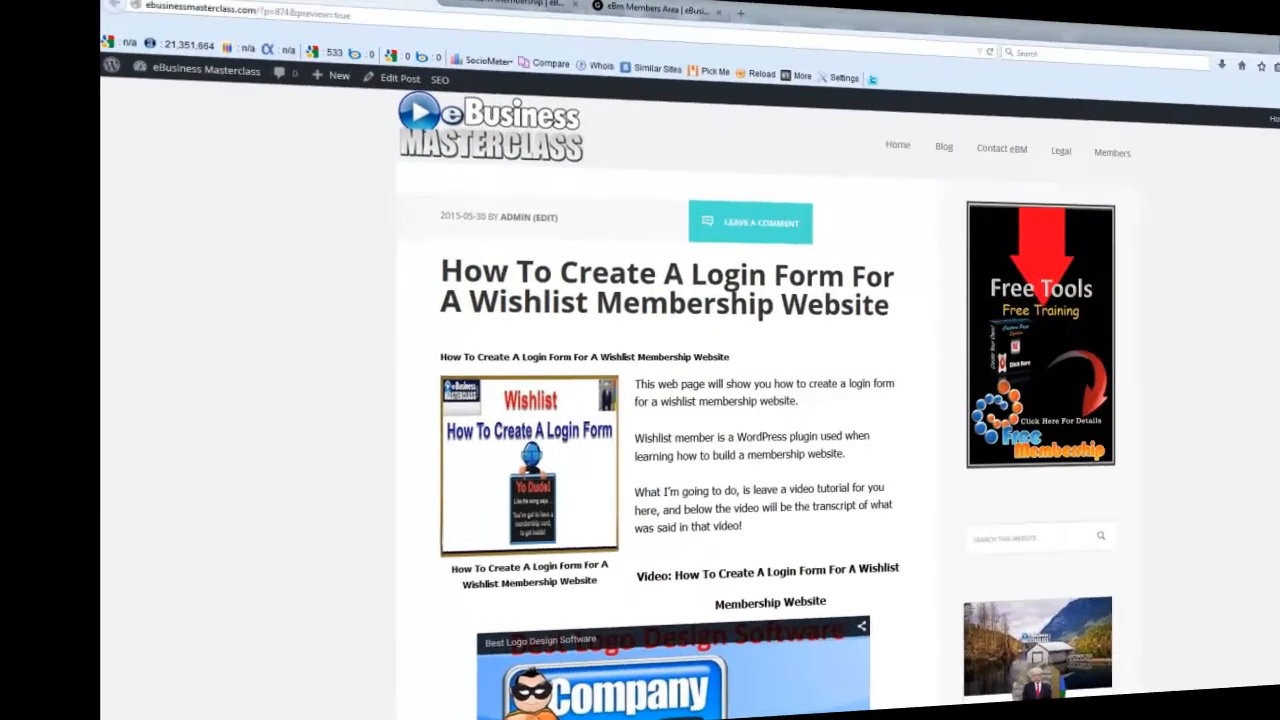
Check the revised preview from the centred video heading down to the free-offer image and the eBm Website Home Page link.
{"action": "scroll", "coordinate": [652, 411], "scroll_direction": "down", "scroll_amount": 5}
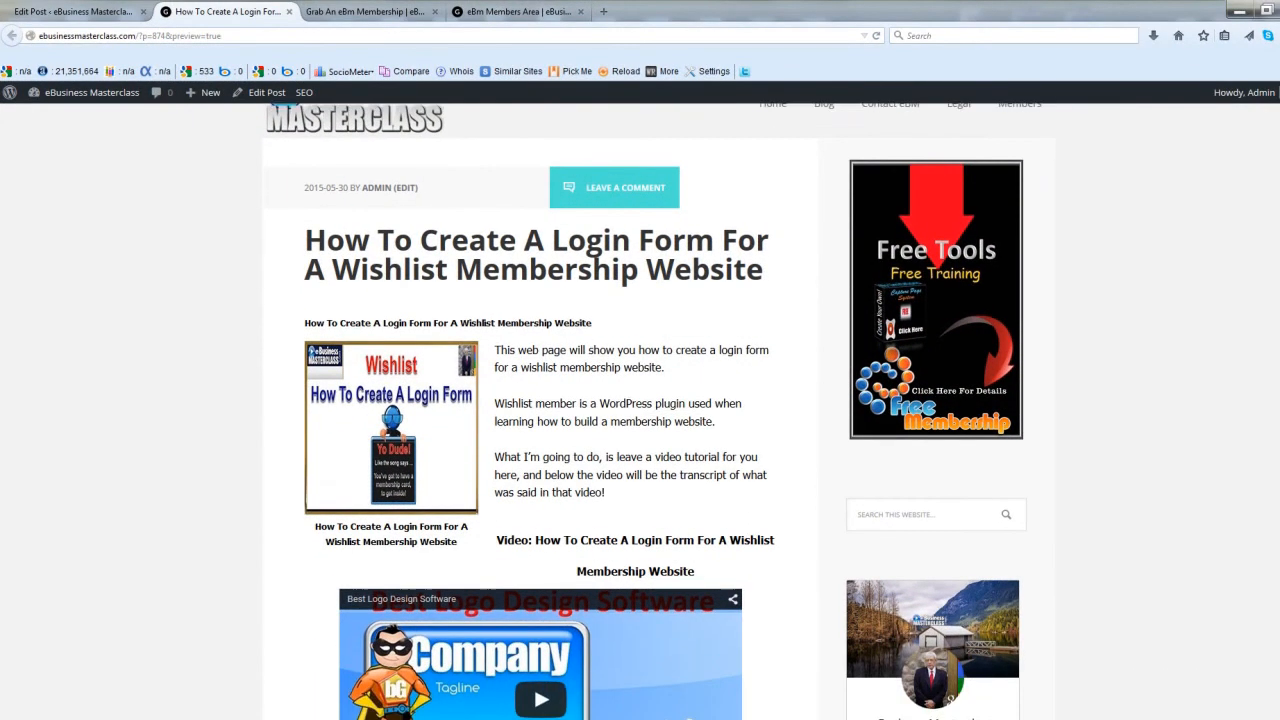
{"action": "scroll", "coordinate": [652, 411], "scroll_direction": "down", "scroll_amount": 8}
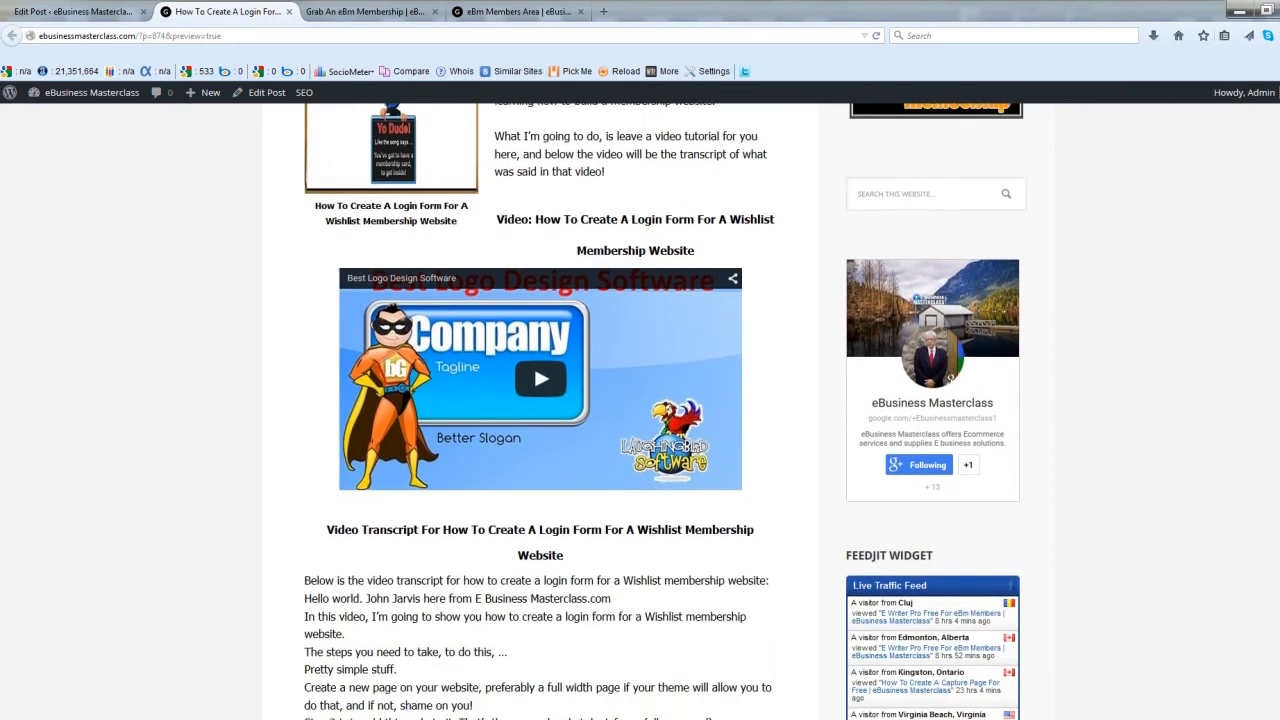
{"action": "scroll", "coordinate": [652, 411], "scroll_direction": "down", "scroll_amount": 11}
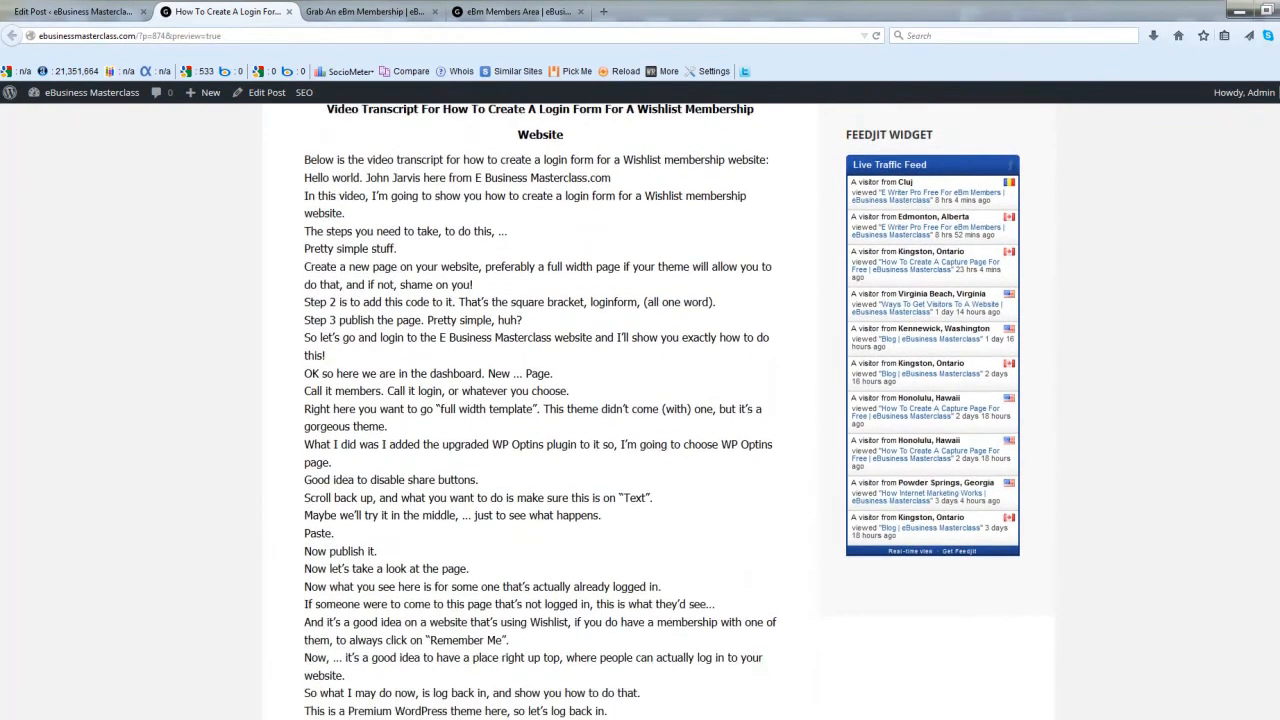
{"action": "scroll", "coordinate": [652, 411], "scroll_direction": "down", "scroll_amount": 10}
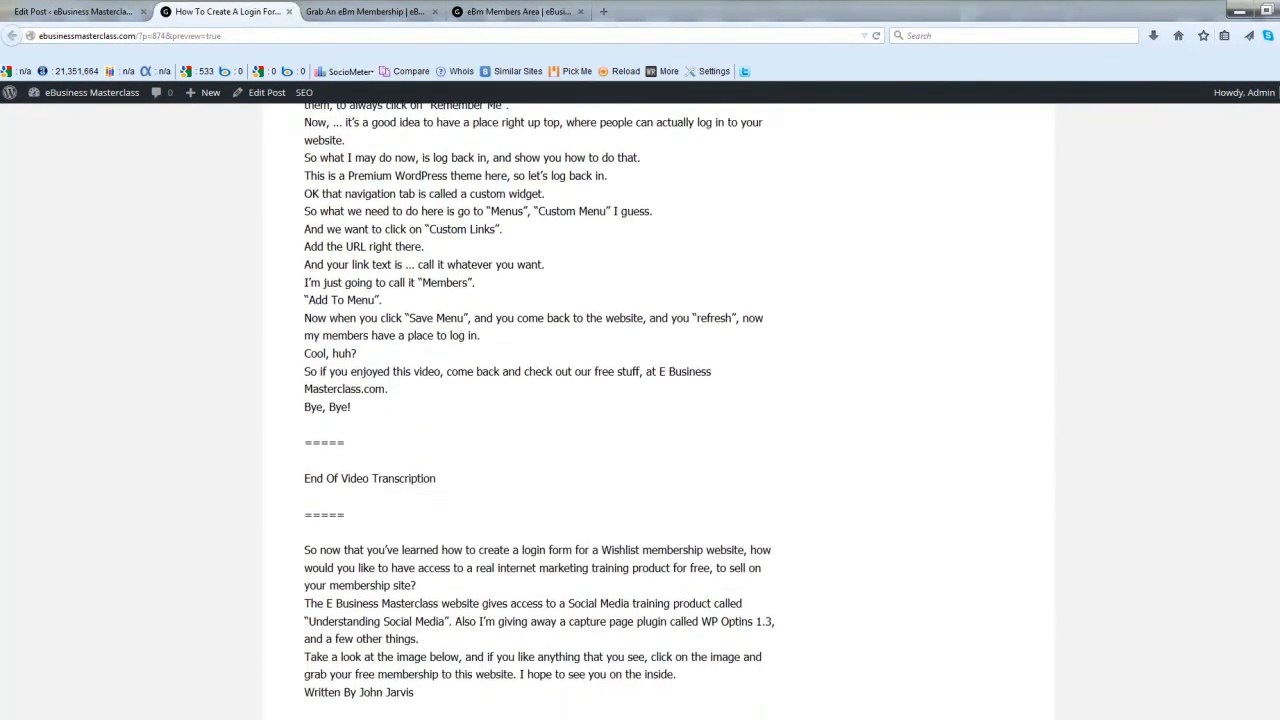
{"action": "scroll", "coordinate": [652, 411], "scroll_direction": "down", "scroll_amount": 2}
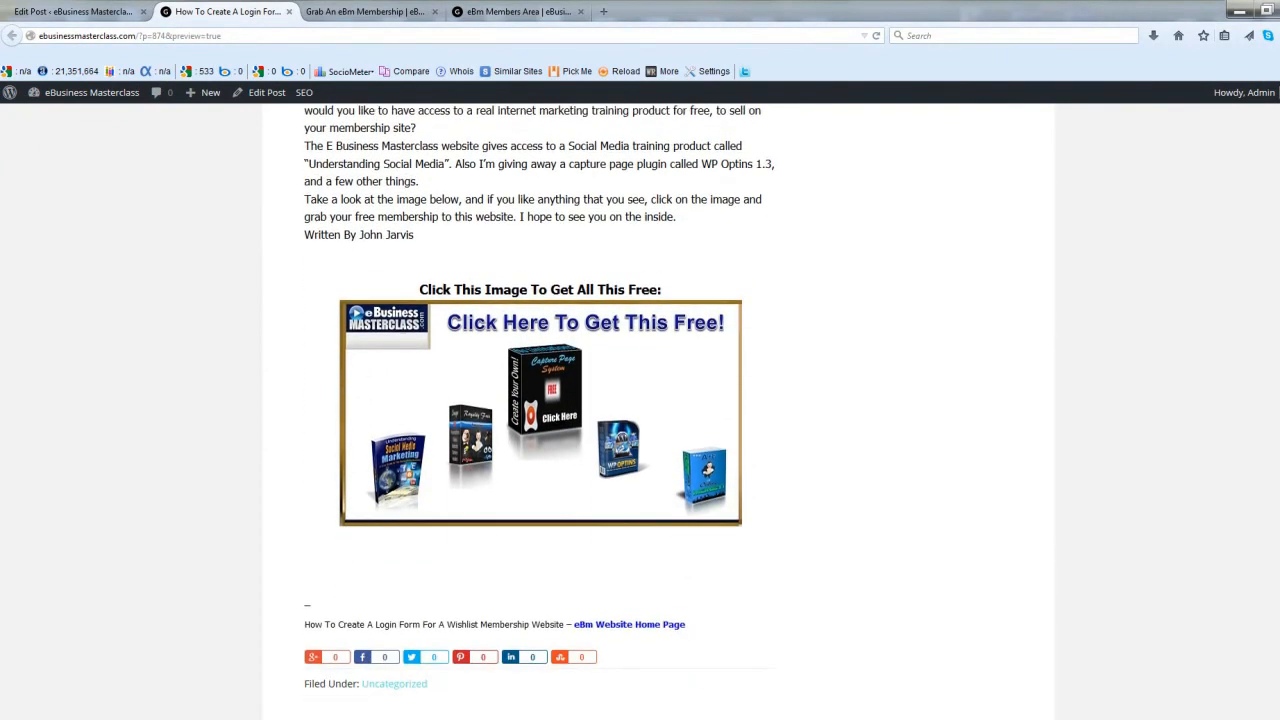
Back in the post editor, set the SEOPressor main keyword to "How To Create A Login Form For A Wishlist Membership Website" and save the draft.
{"action": "left_click", "coordinate": [80, 14]}
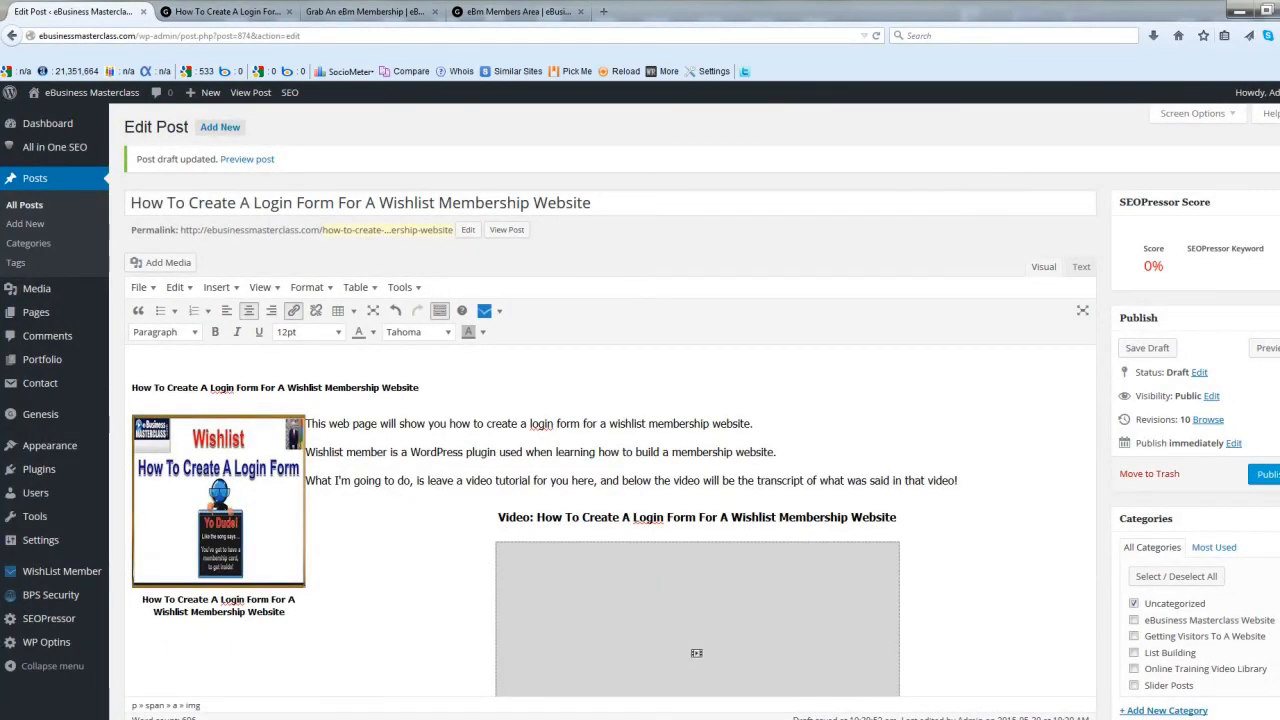
{"action": "scroll", "coordinate": [610, 450], "scroll_direction": "down", "scroll_amount": 15}
{"action": "scroll", "coordinate": [294, 403], "scroll_direction": "down", "scroll_amount": 10}
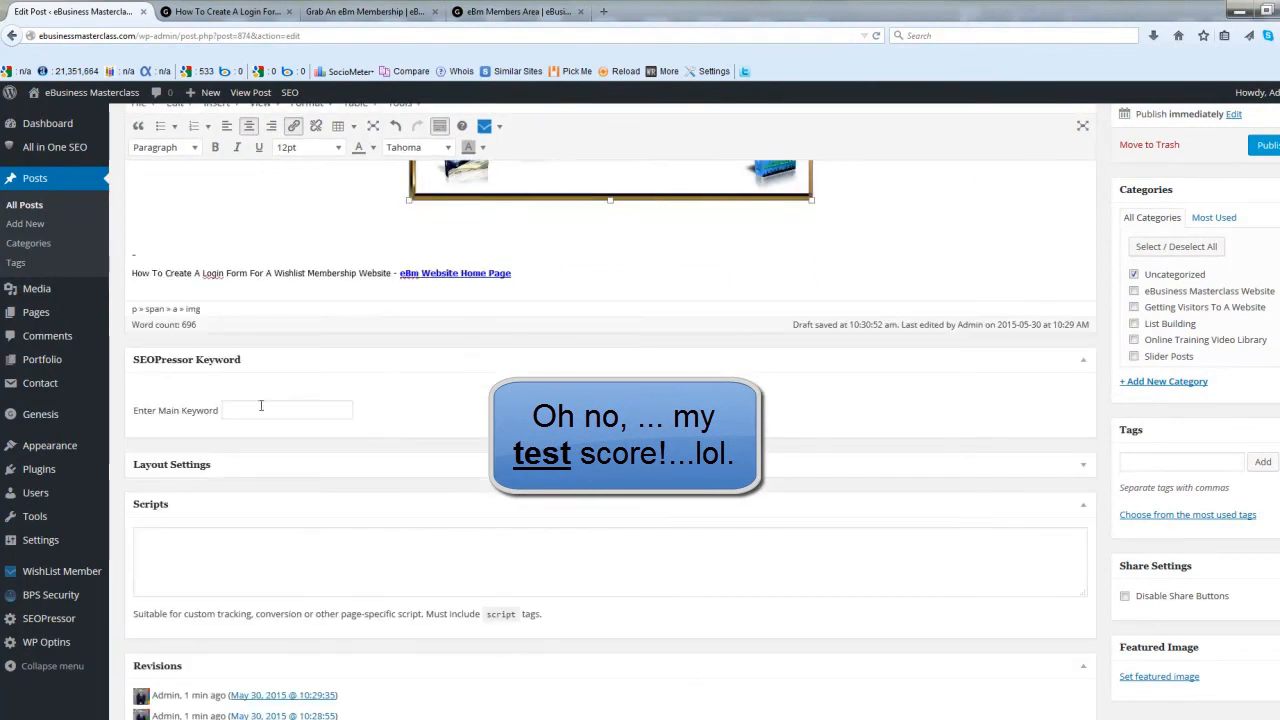
{"action": "left_click", "coordinate": [256, 413]}
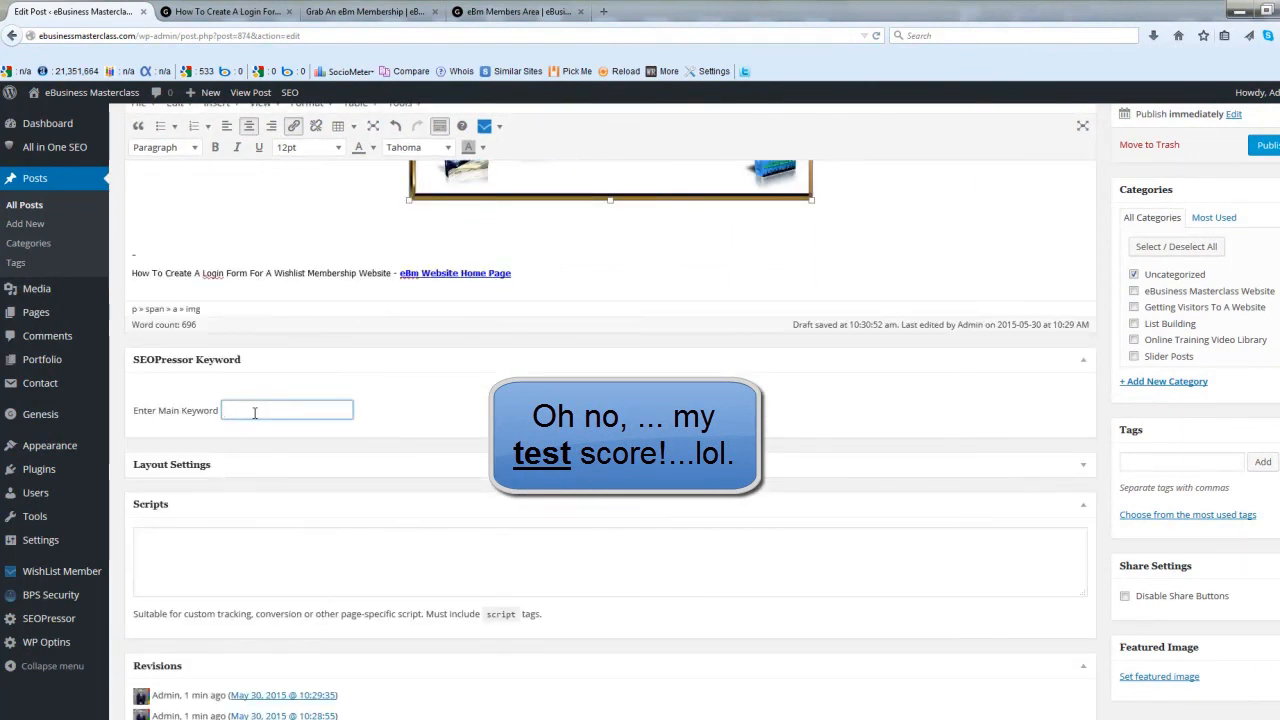
{"action": "type", "text": "How To Create A Login Form For A Wishlist Membership Website"}
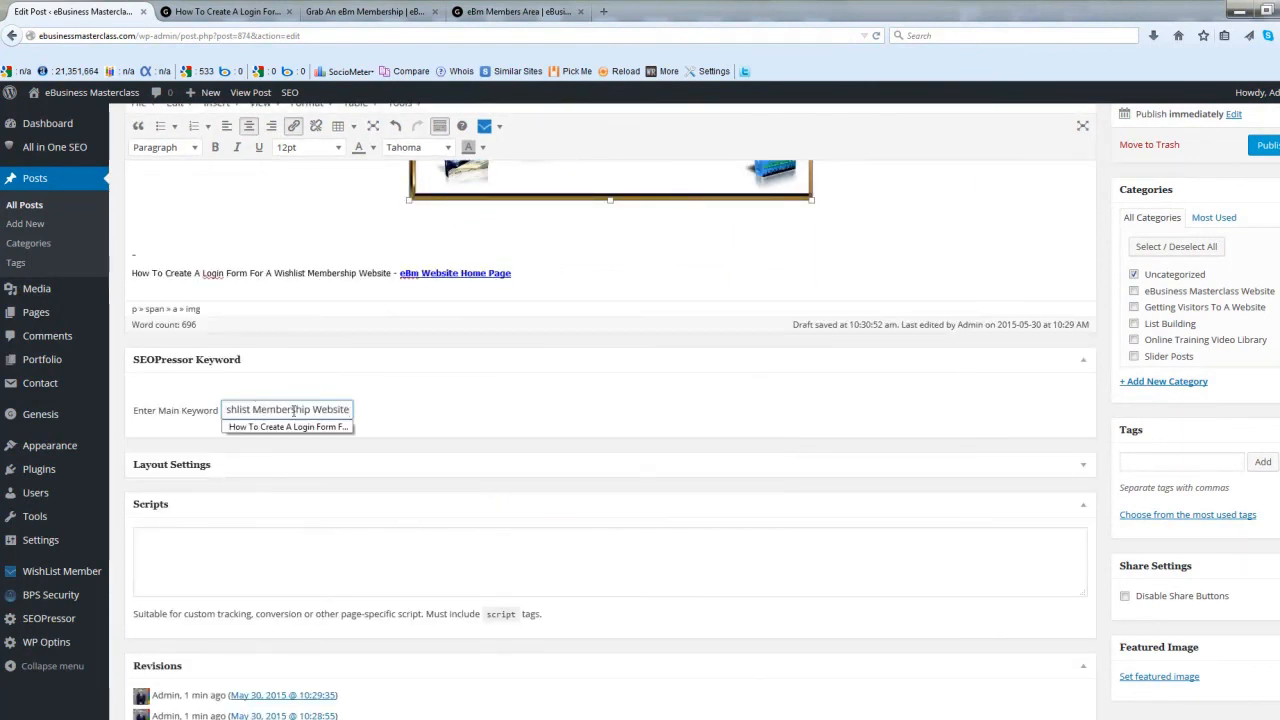
{"action": "scroll", "coordinate": [610, 430], "scroll_direction": "up", "scroll_amount": 15}
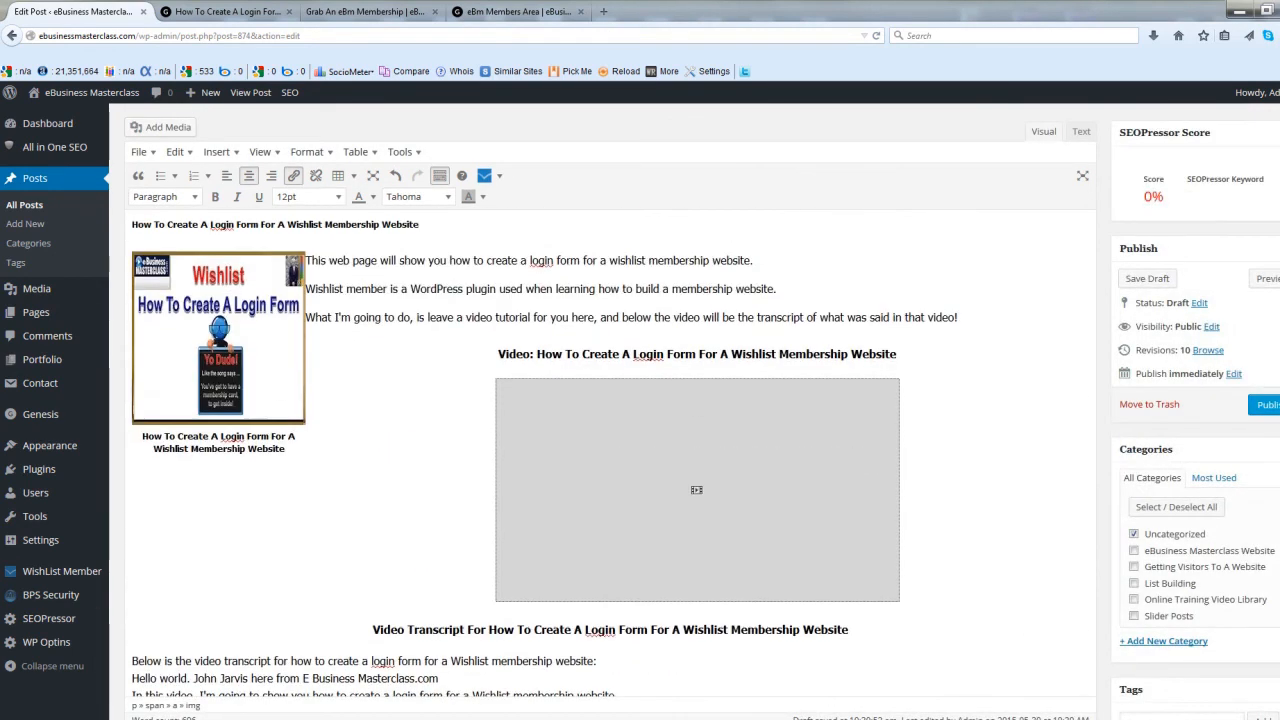
{"action": "left_click", "coordinate": [1150, 278]}
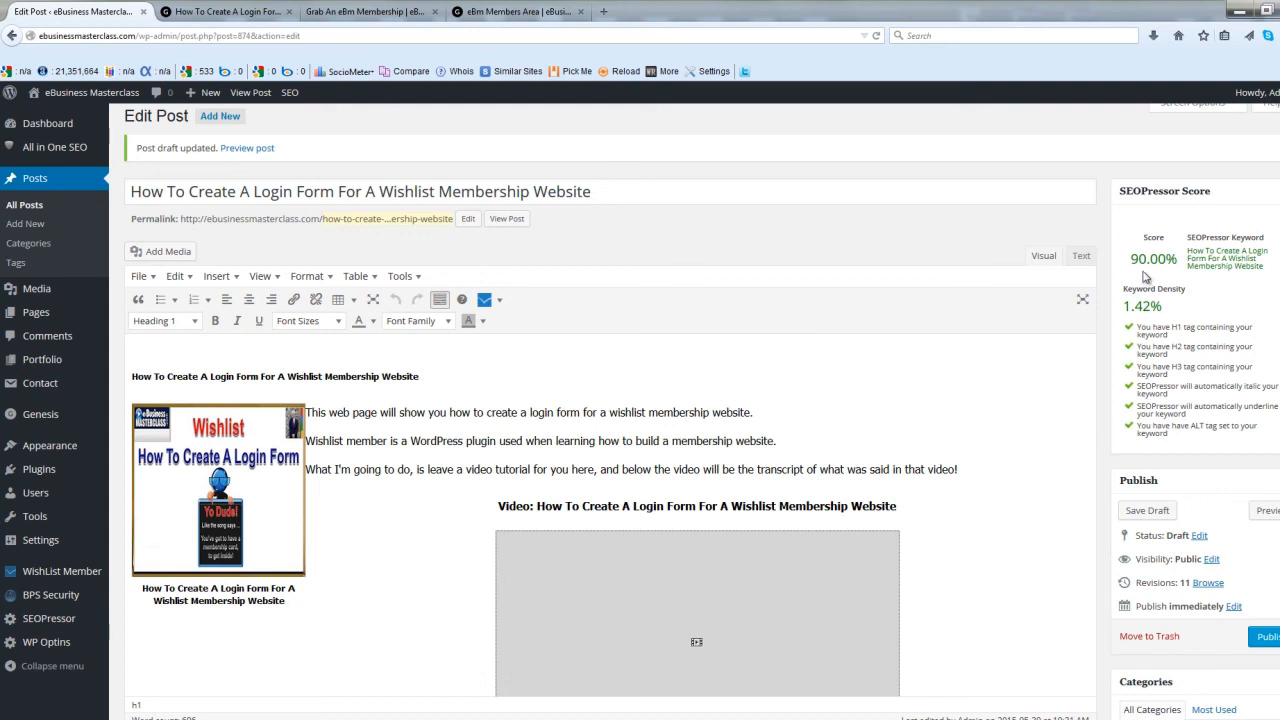
Publish the post and review its live page, including the introduction, embedded video and transcript.
{"action": "left_click", "coordinate": [1266, 637]}
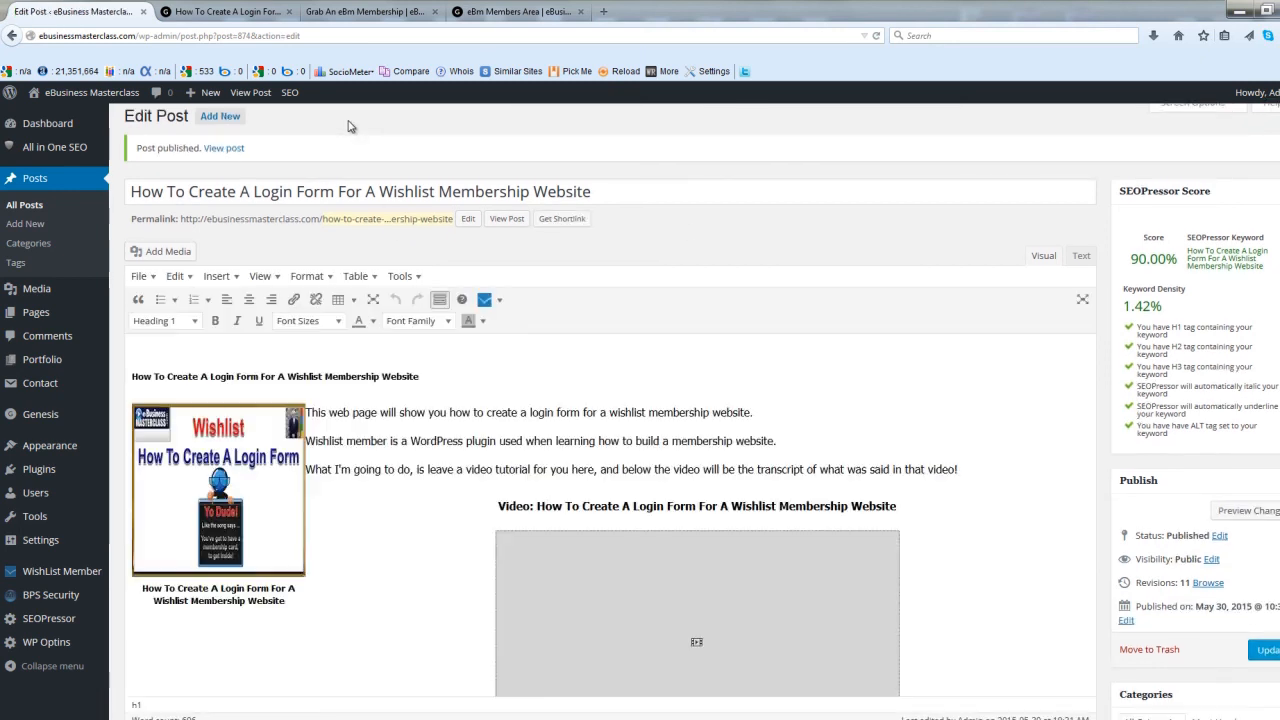
{"action": "left_click", "coordinate": [251, 93]}
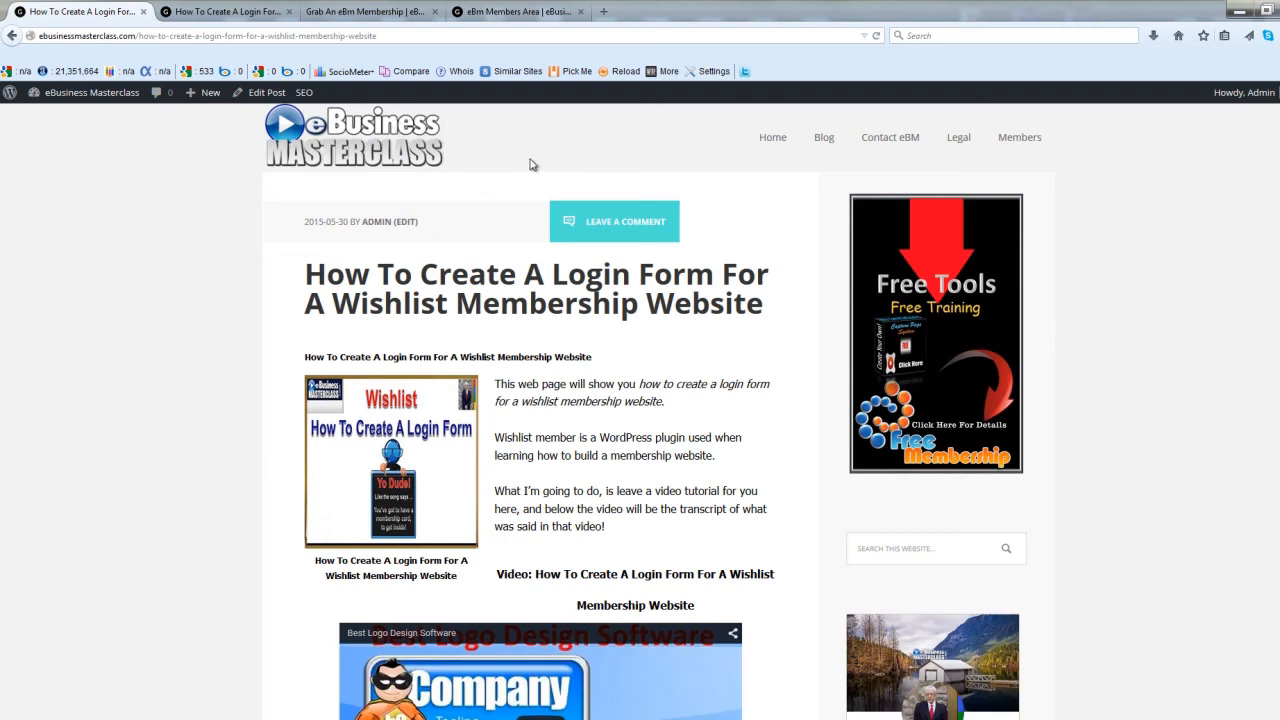
{"action": "scroll", "coordinate": [176, 341], "scroll_direction": "down", "scroll_amount": 5}
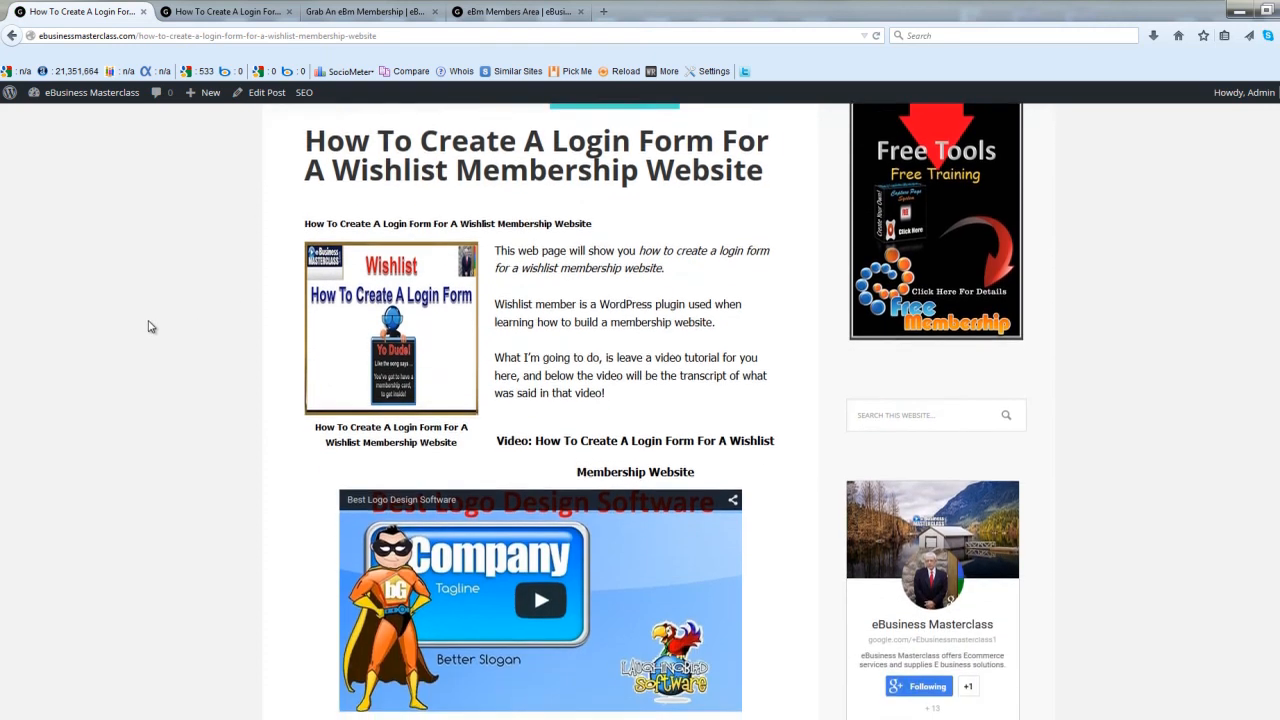
{"action": "scroll", "coordinate": [155, 284], "scroll_direction": "down", "scroll_amount": 4}
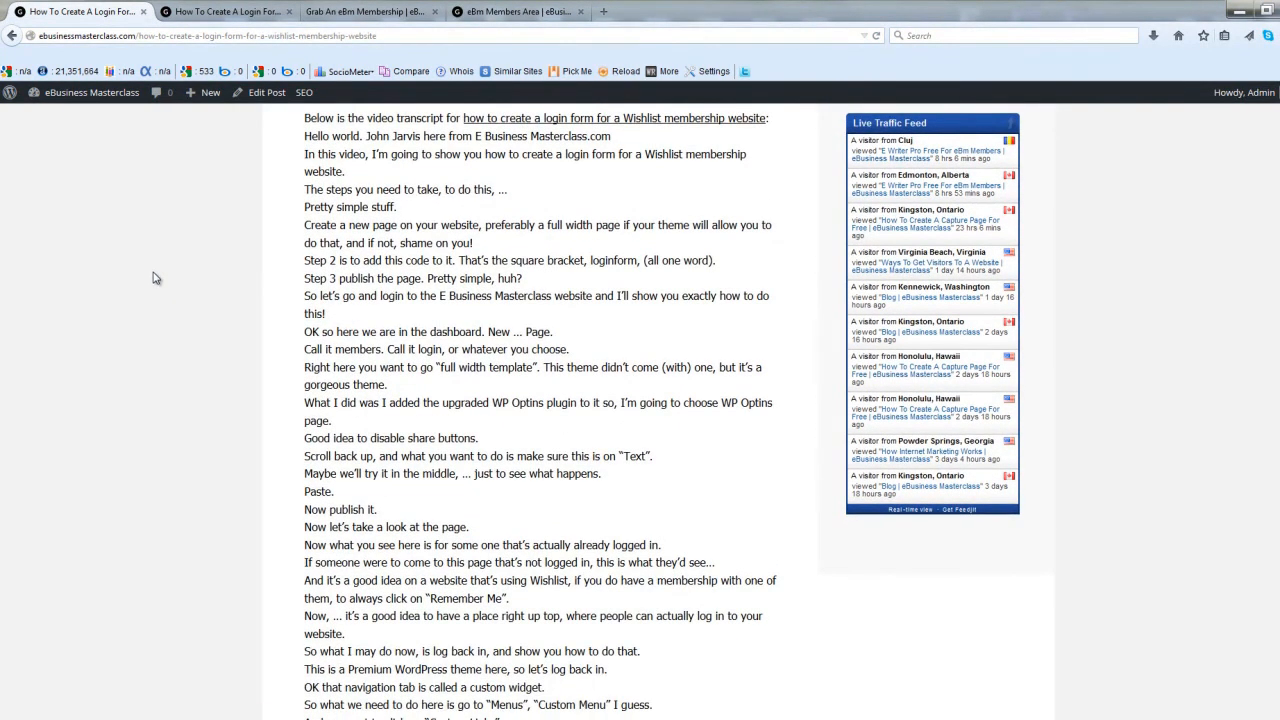
{"action": "scroll", "coordinate": [160, 280], "scroll_direction": "down", "scroll_amount": 3}
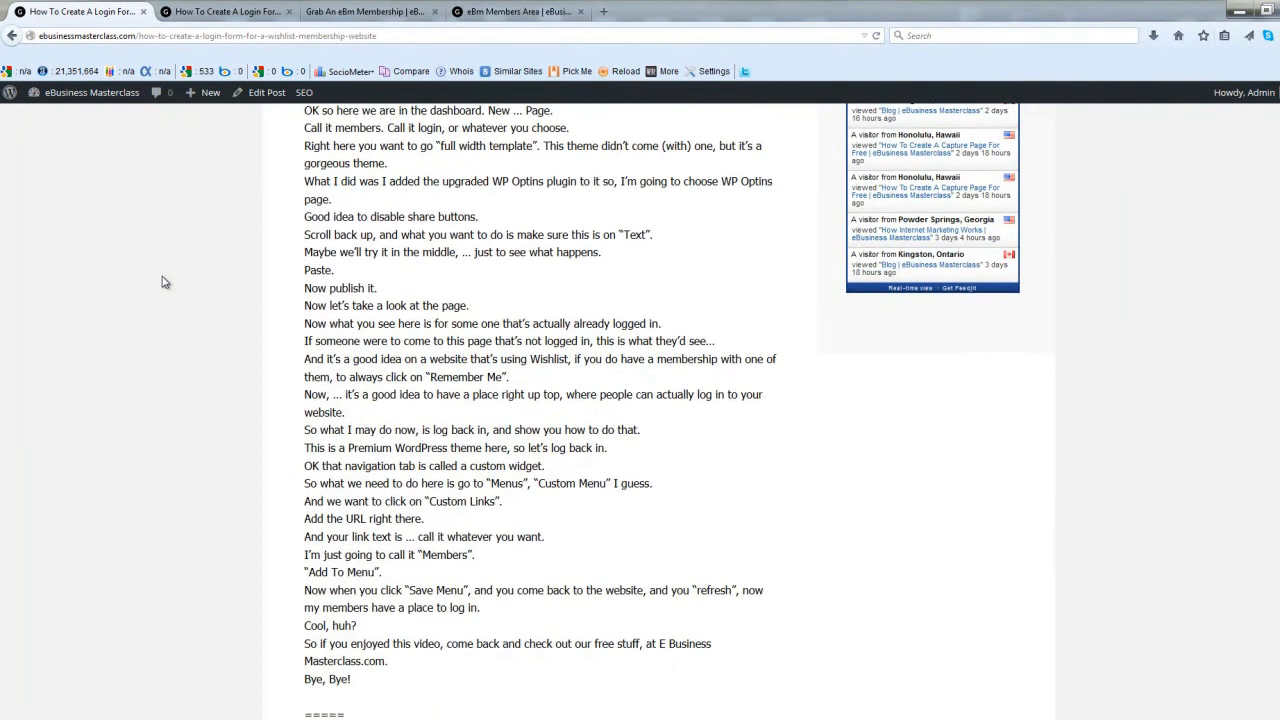
{"action": "scroll", "coordinate": [166, 282], "scroll_direction": "up", "scroll_amount": 8}
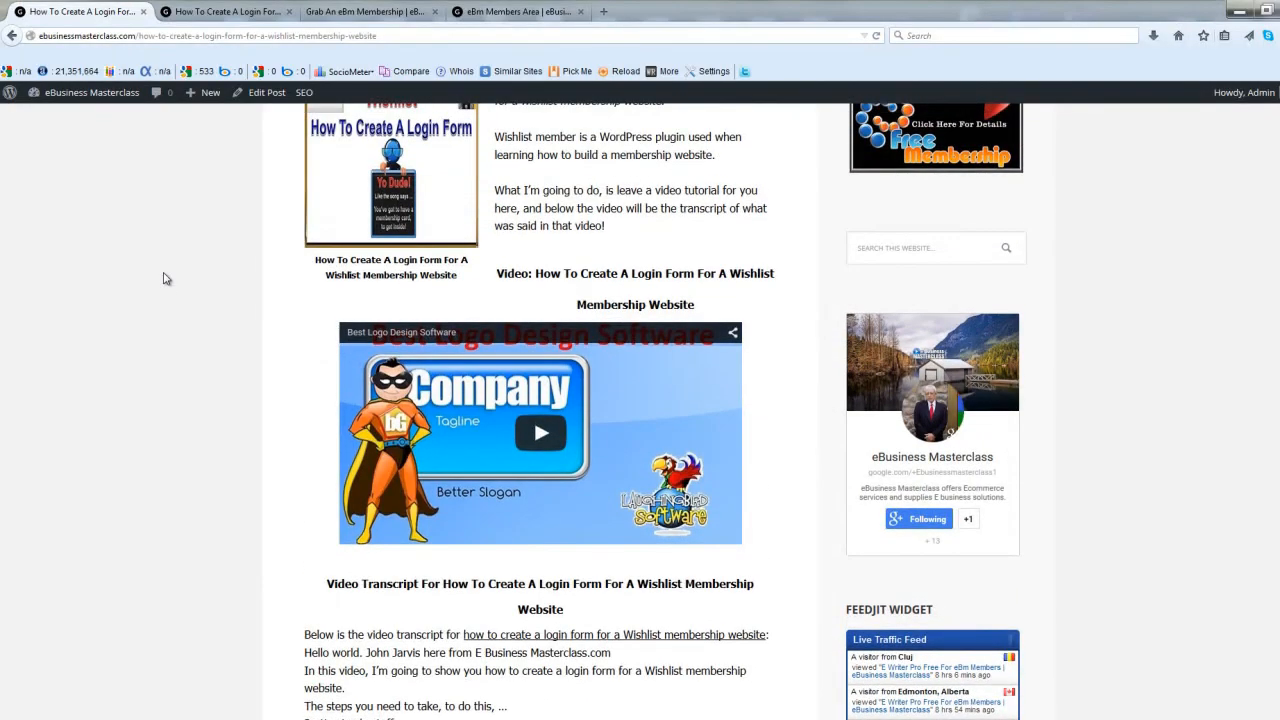
{"action": "scroll", "coordinate": [166, 279], "scroll_direction": "up", "scroll_amount": 3}
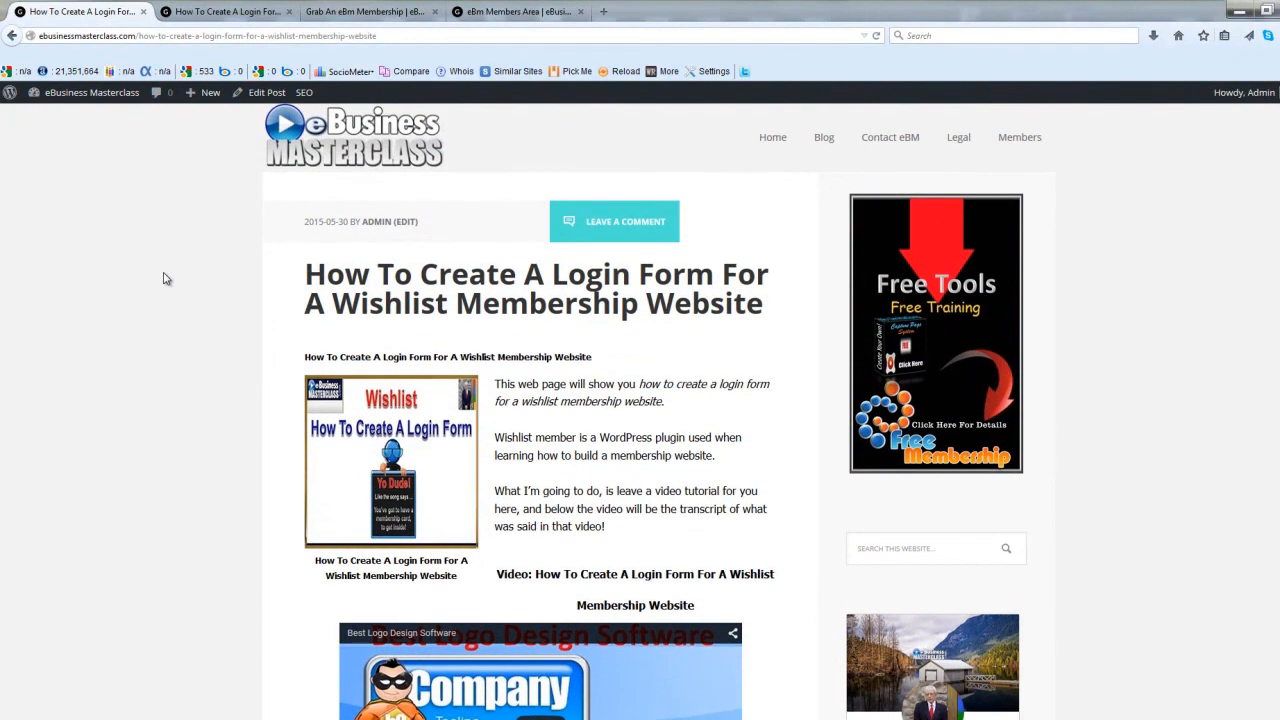